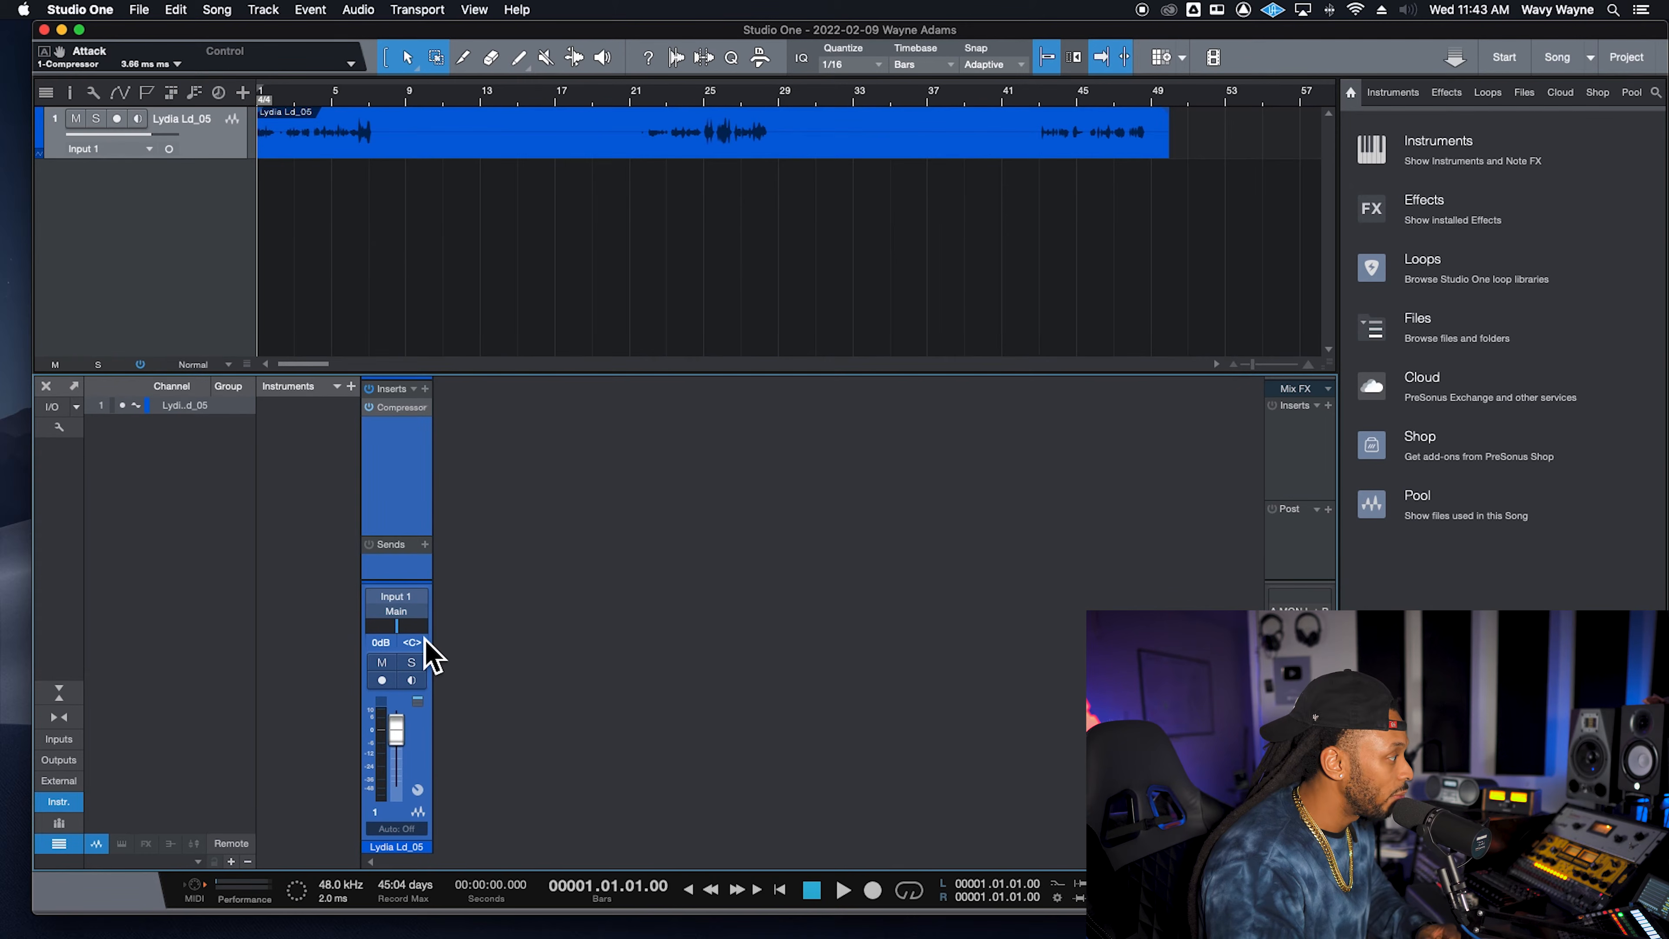
- Add a new FX channel send to the Lydia Ld_05 vocal channel
left_click(425, 545)
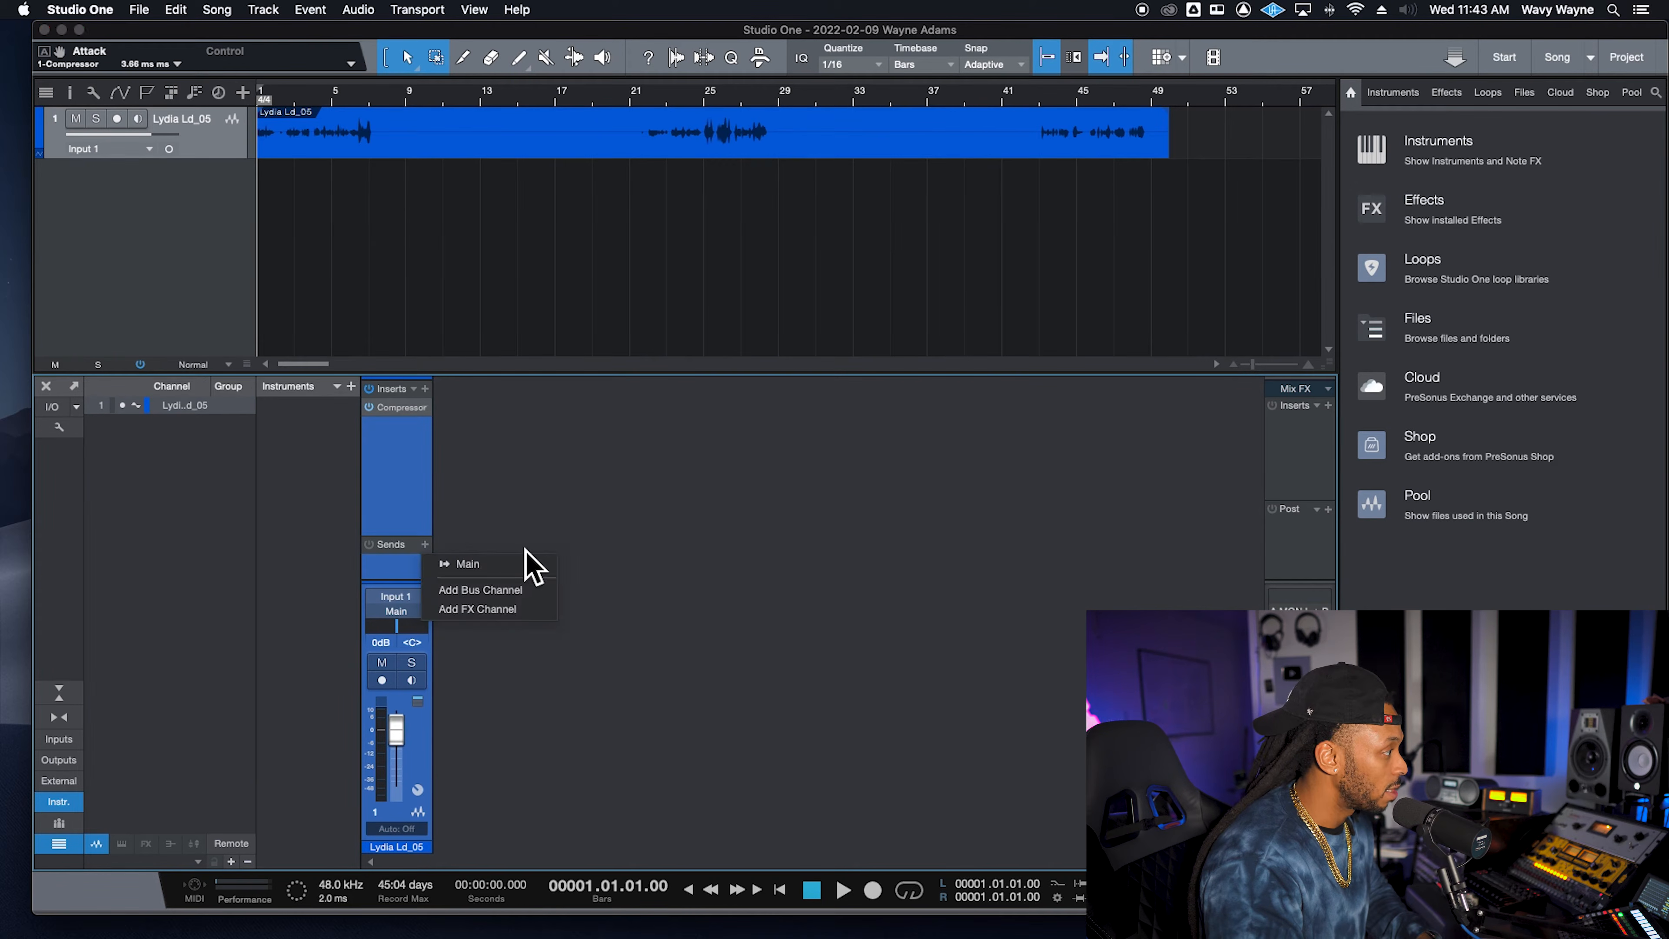
left_click(537, 610)
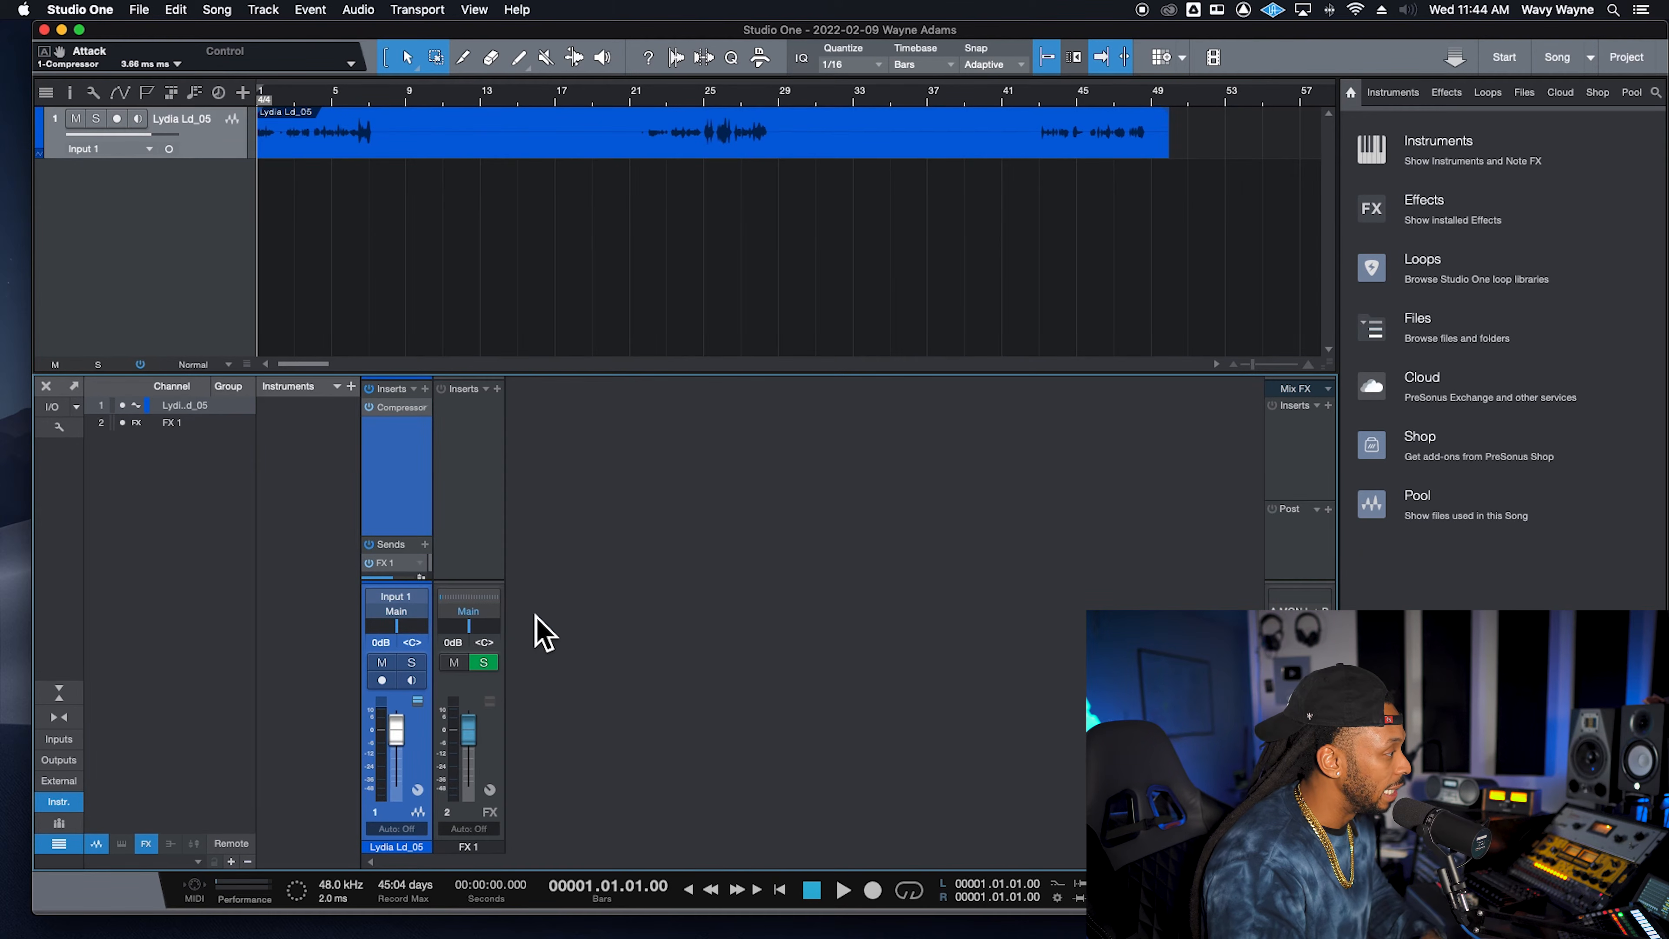
right_click(393, 567)
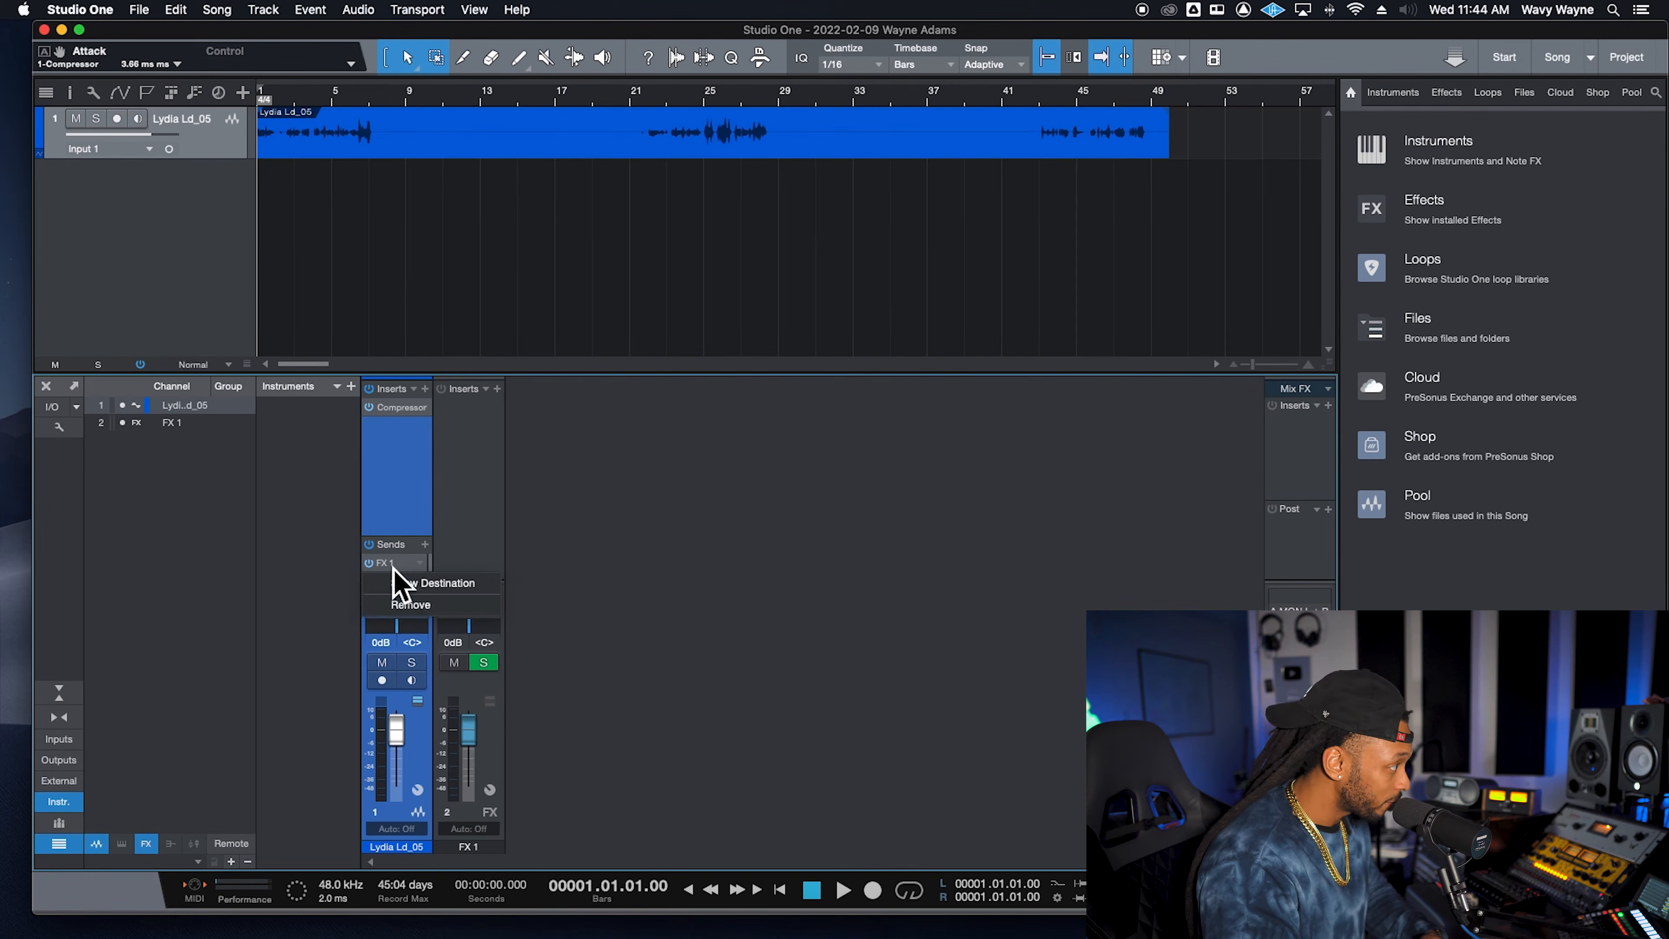
left_click(542, 567)
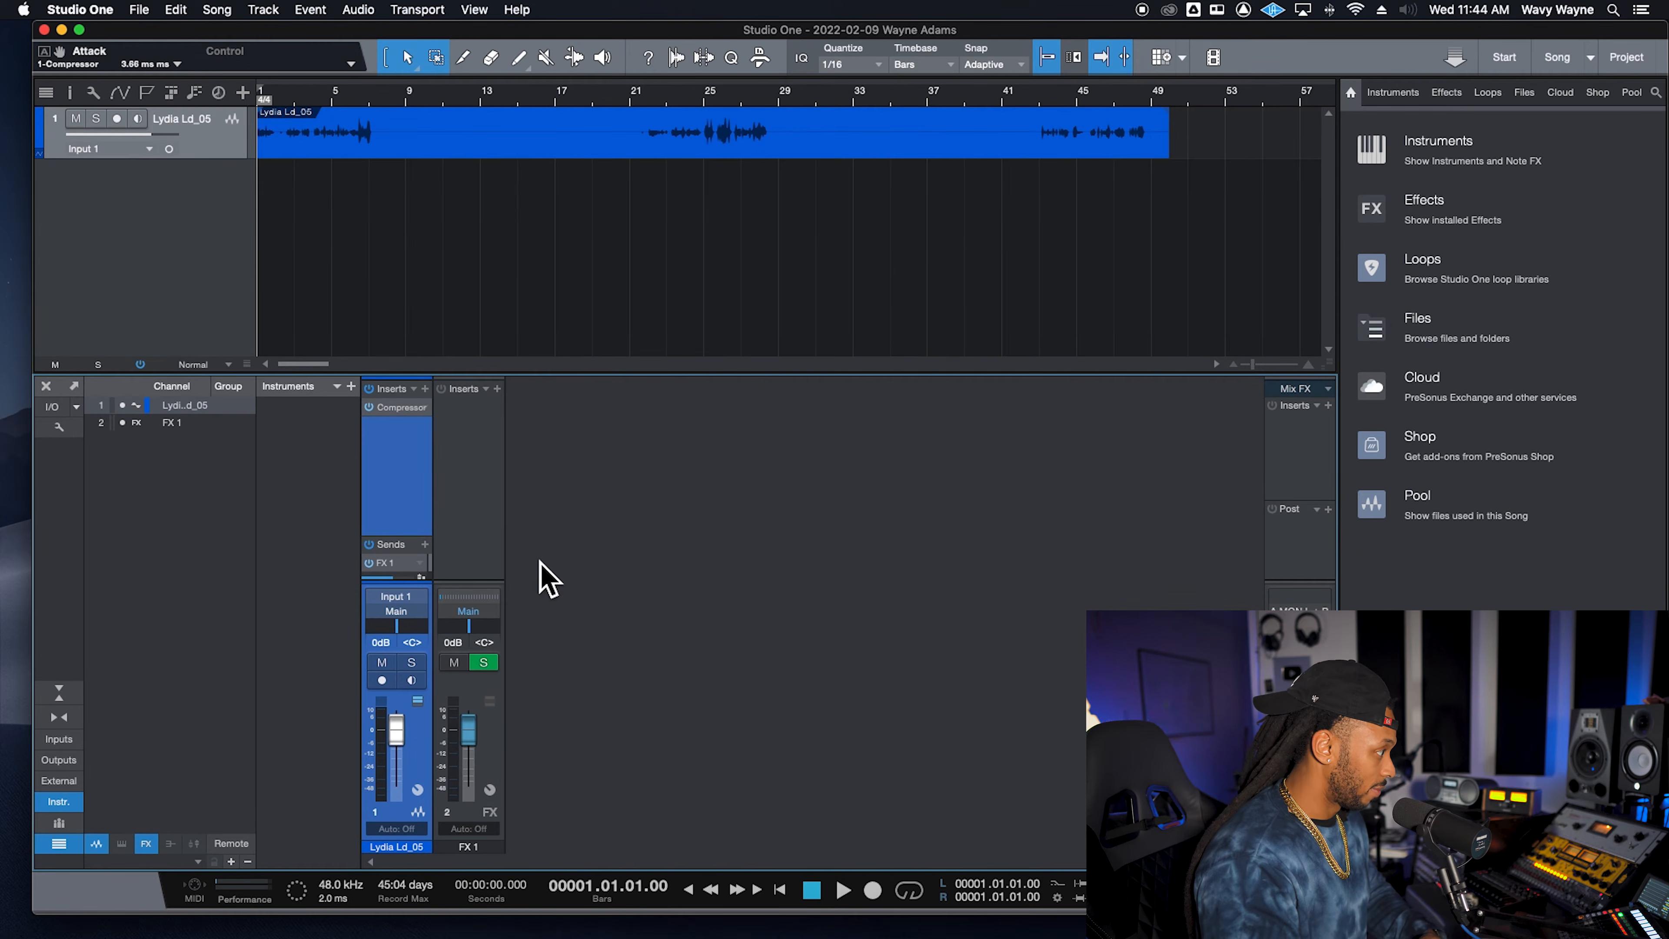
- Rename the new FX channel as REVERBB
double_click(476, 848)
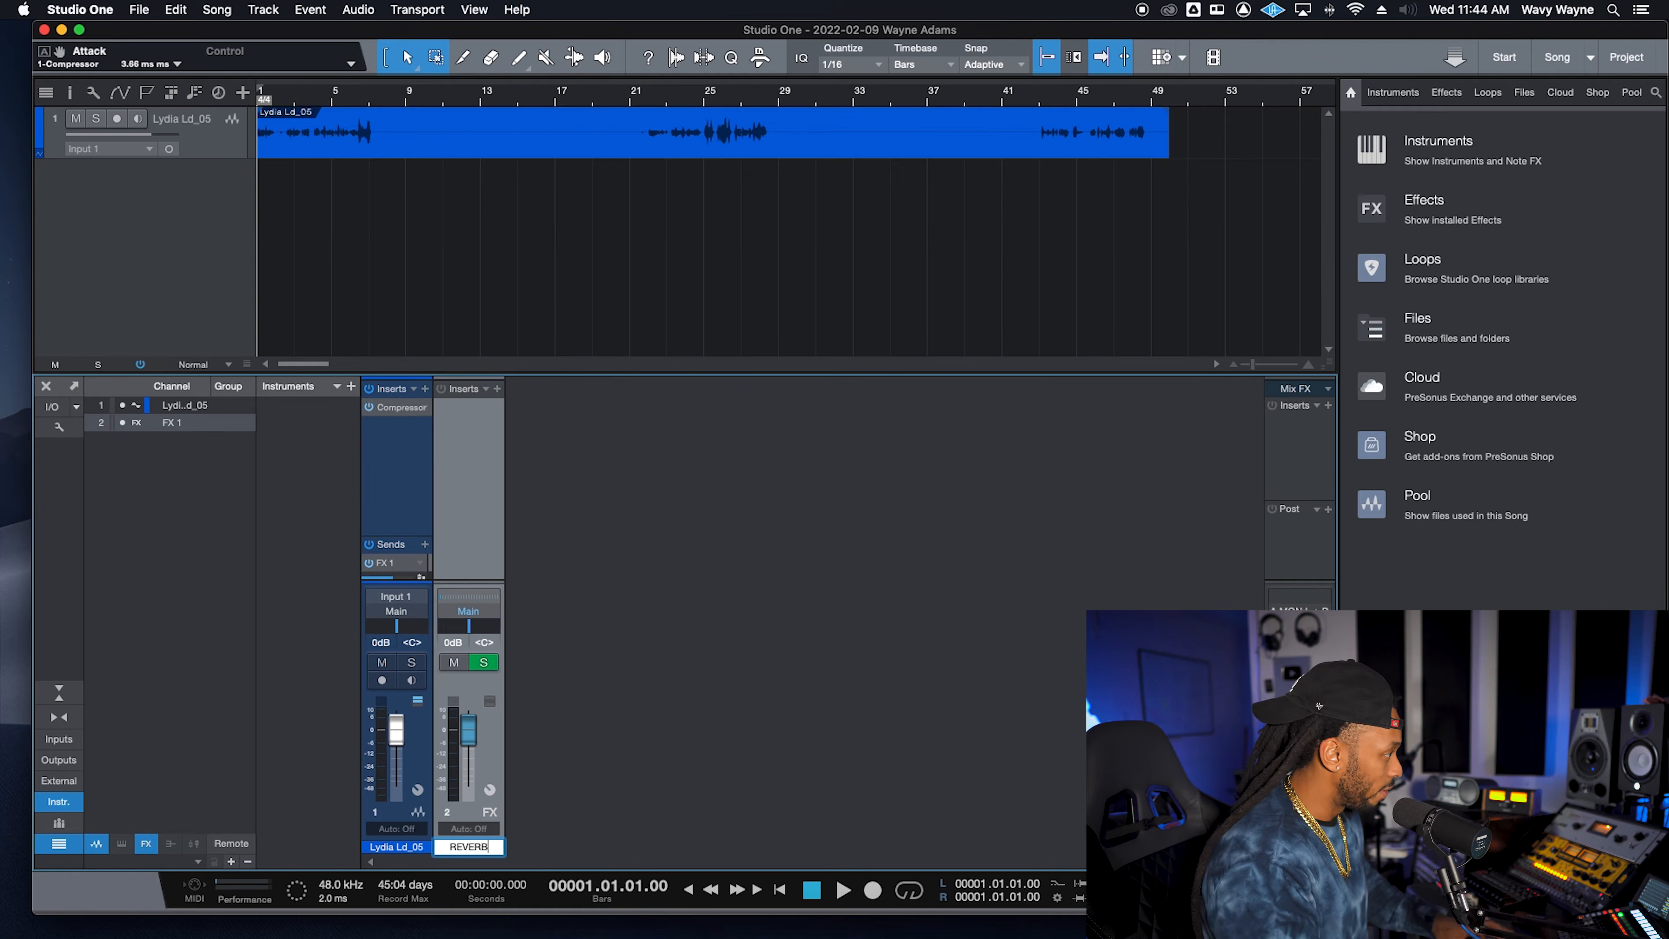
type("REVERBB")
key("Return")
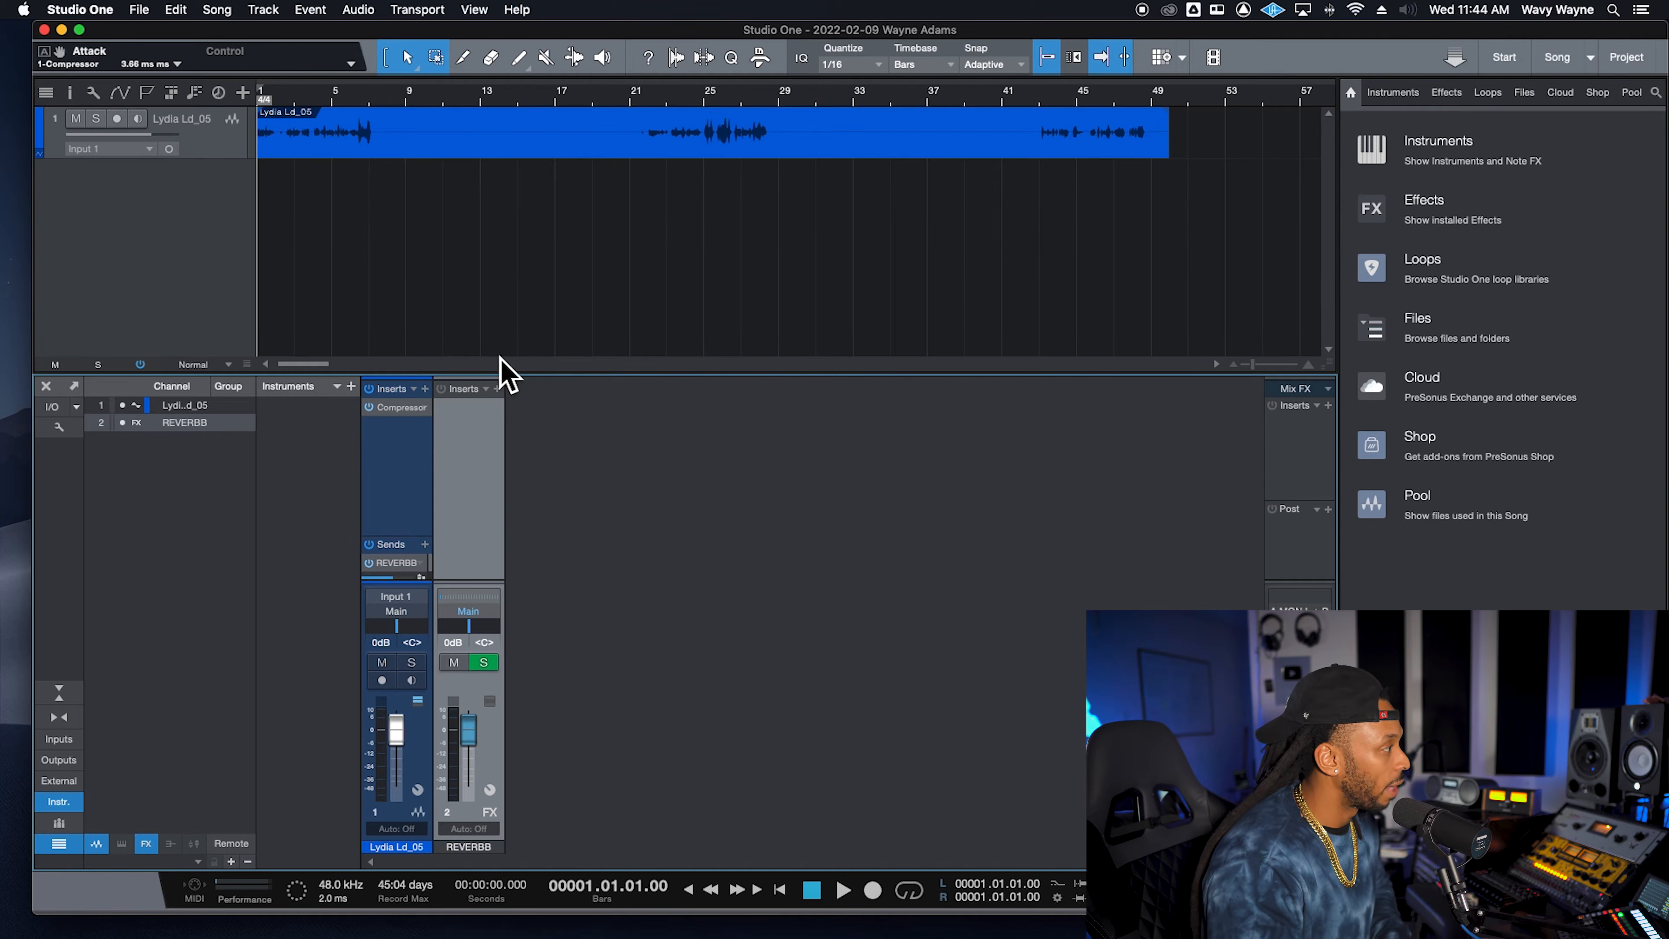
- Insert the Room Reverb plug-in on the REVERBB channel, searching for rever
left_click(497, 389)
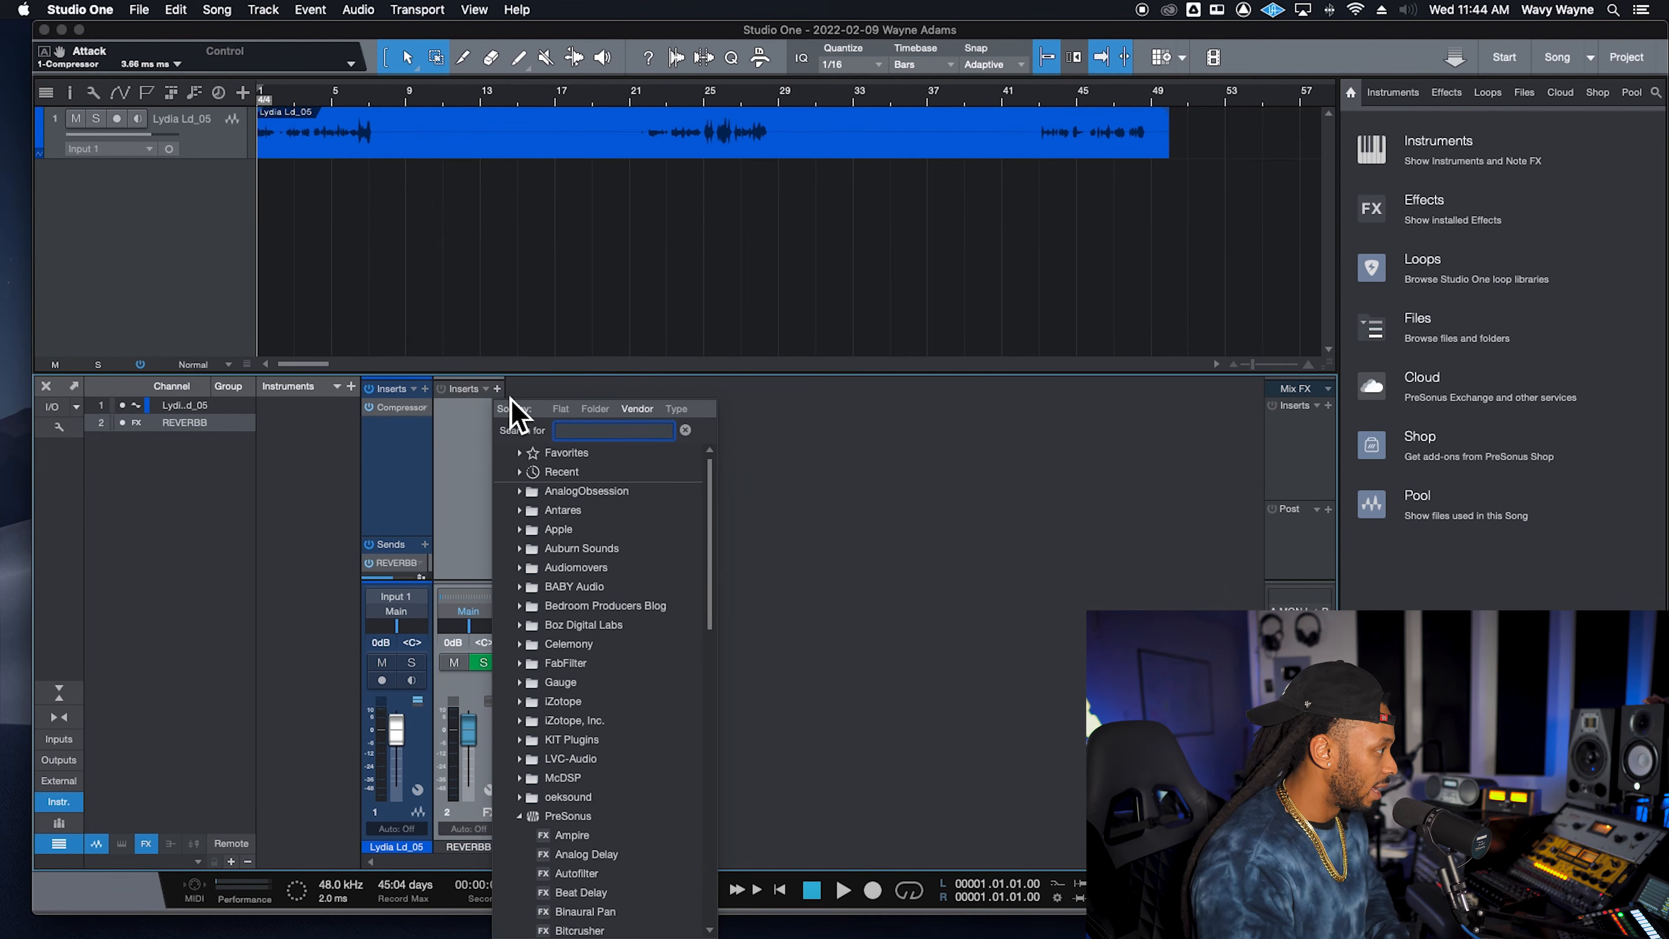
type("rever")
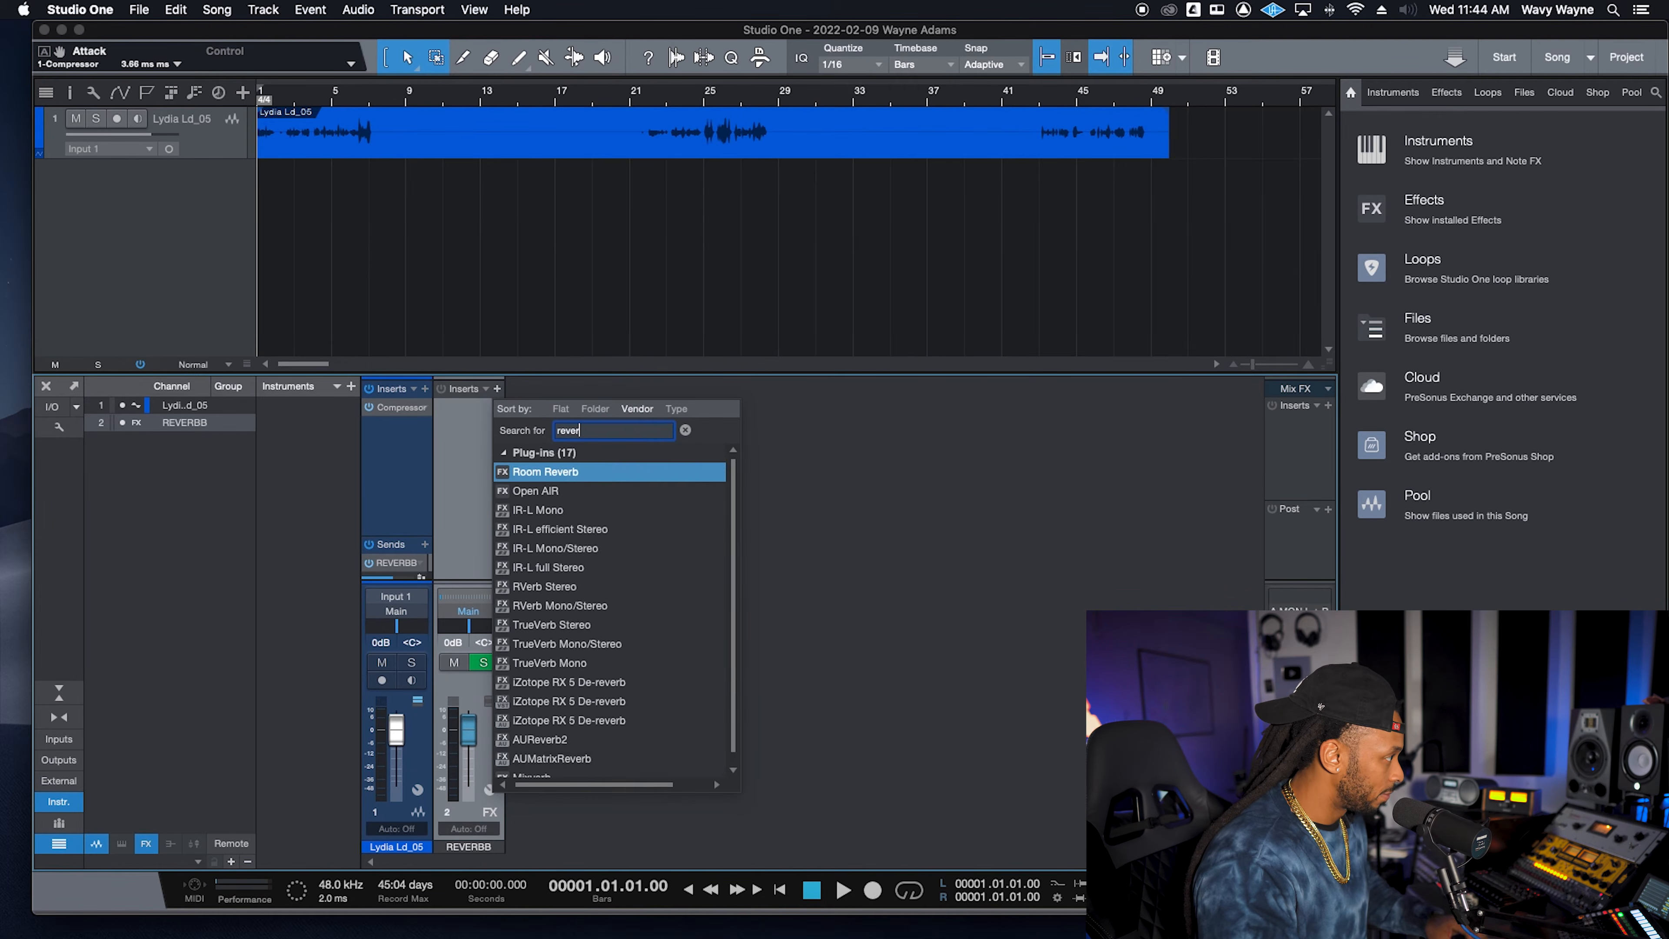
left_click(624, 478)
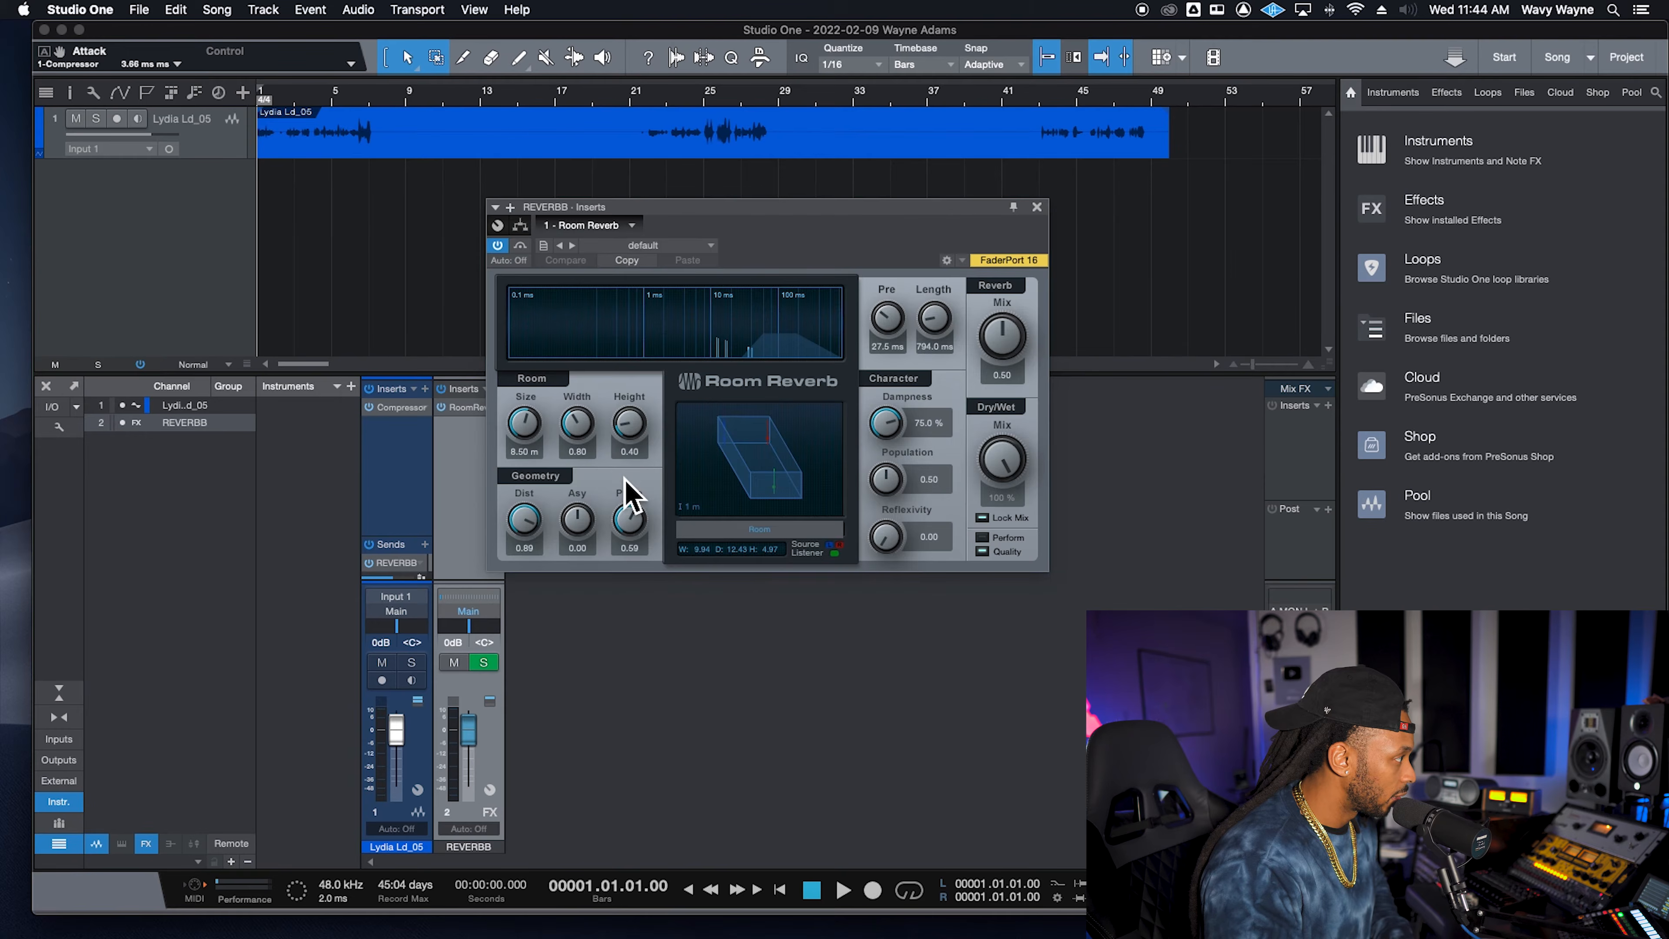
left_click_drag(741, 212, 995, 265)
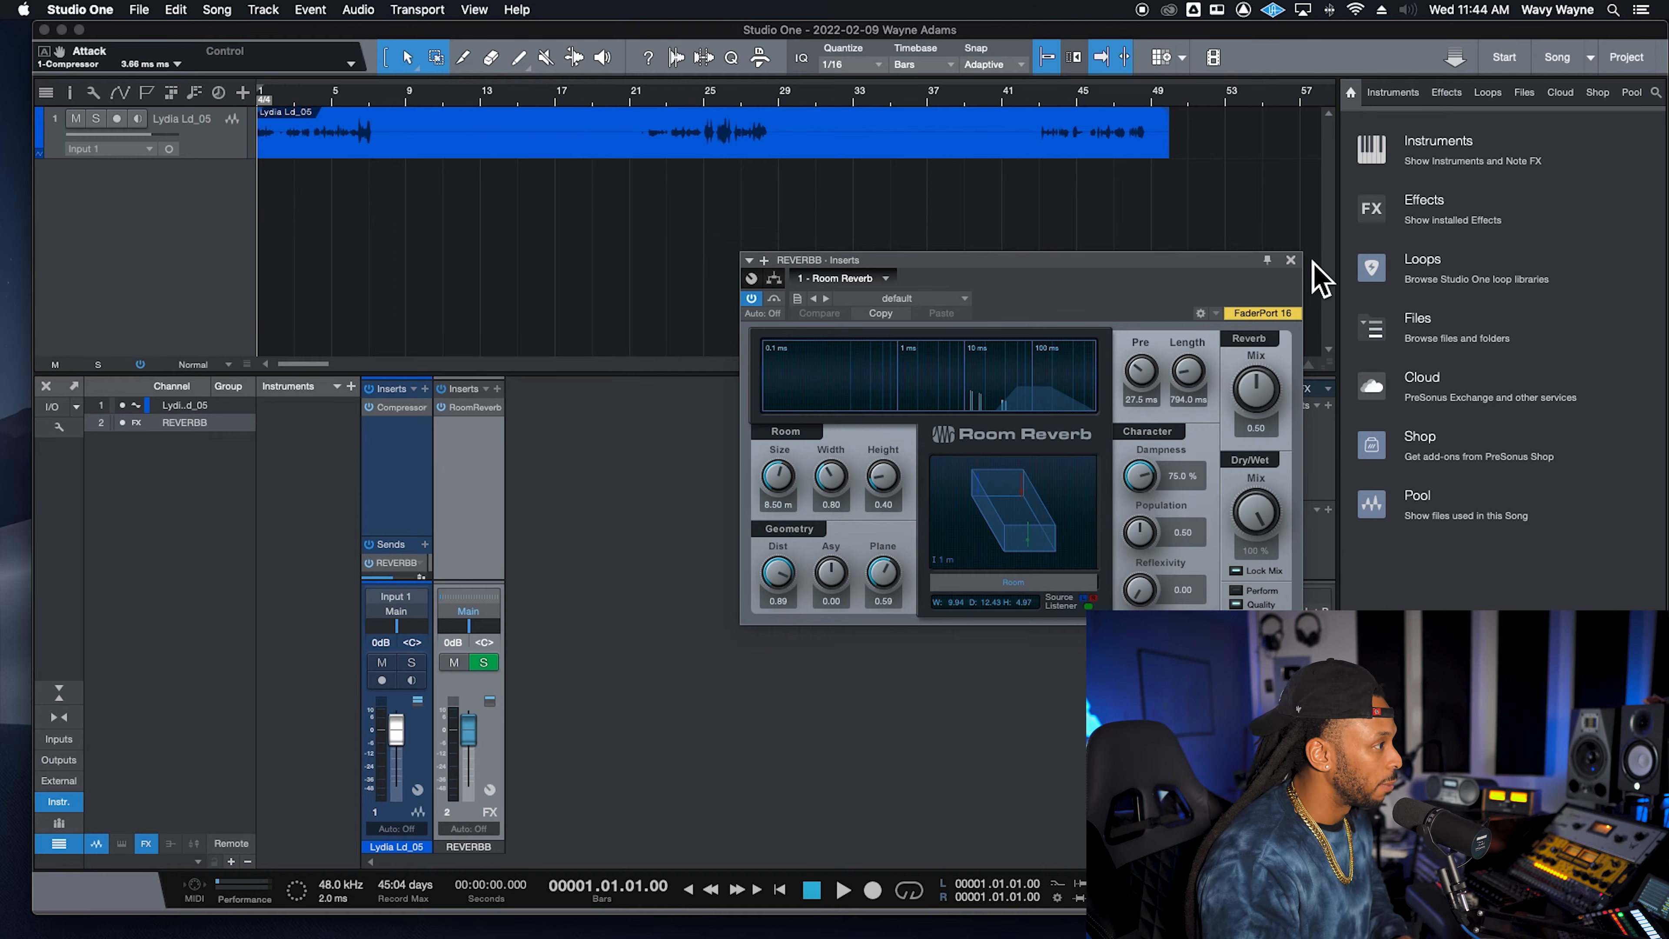
left_click(1290, 260)
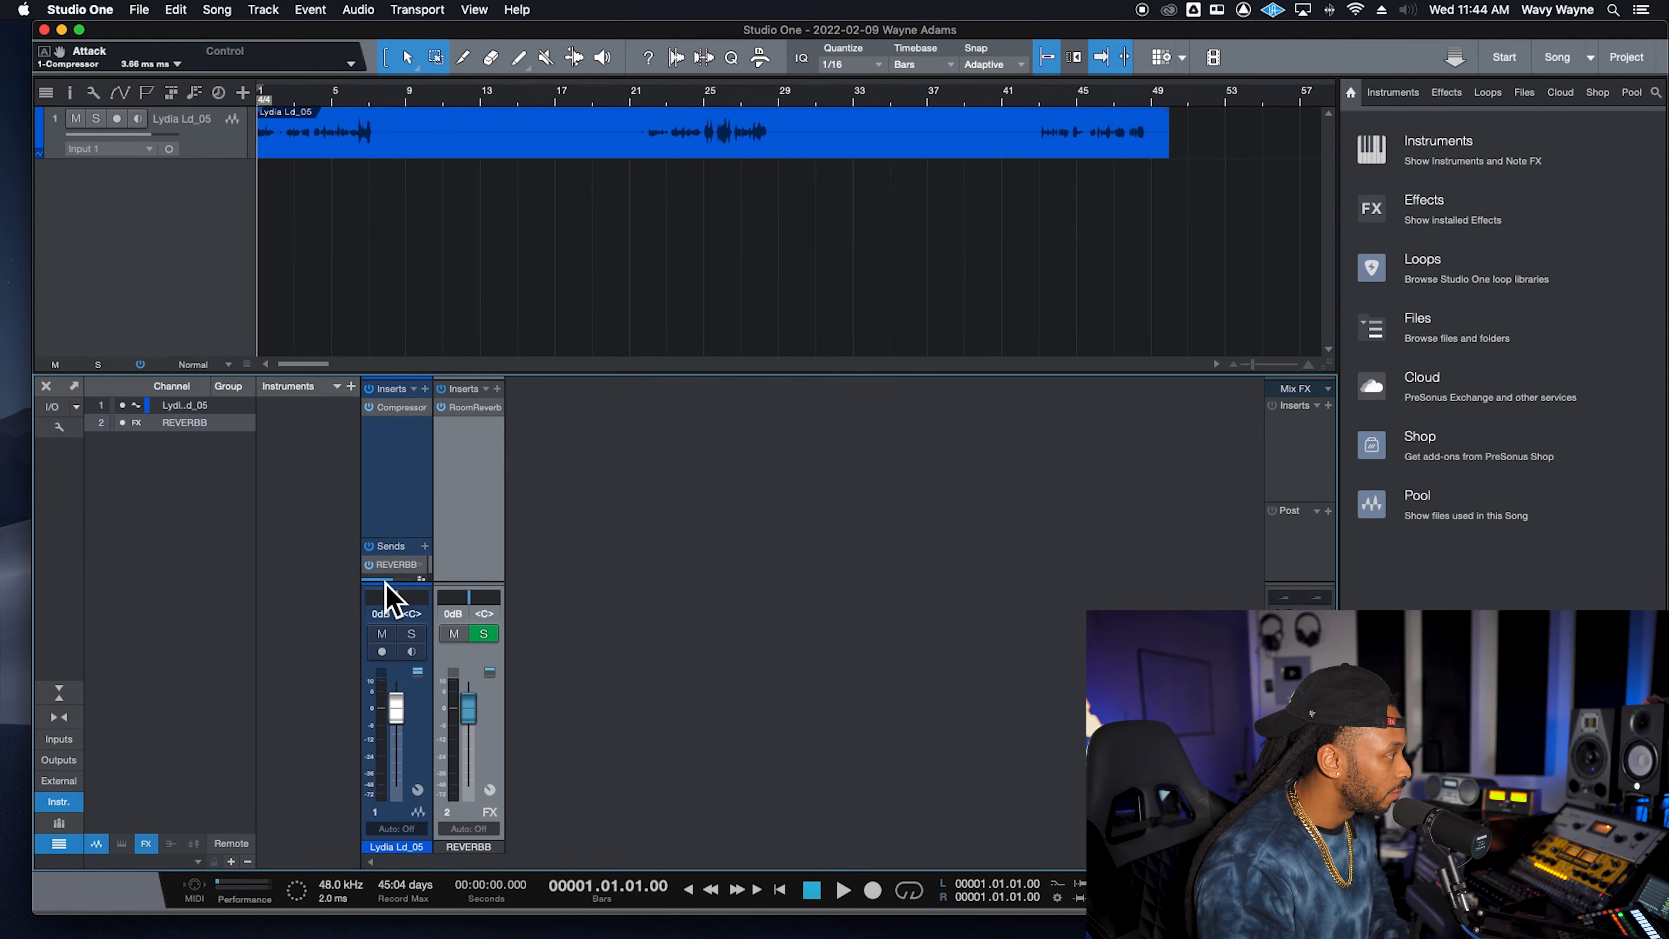
- Adjust the vocal's REVERBB send level to about -3.8 dB while playing the song back
left_click_drag(402, 581, 405, 607)
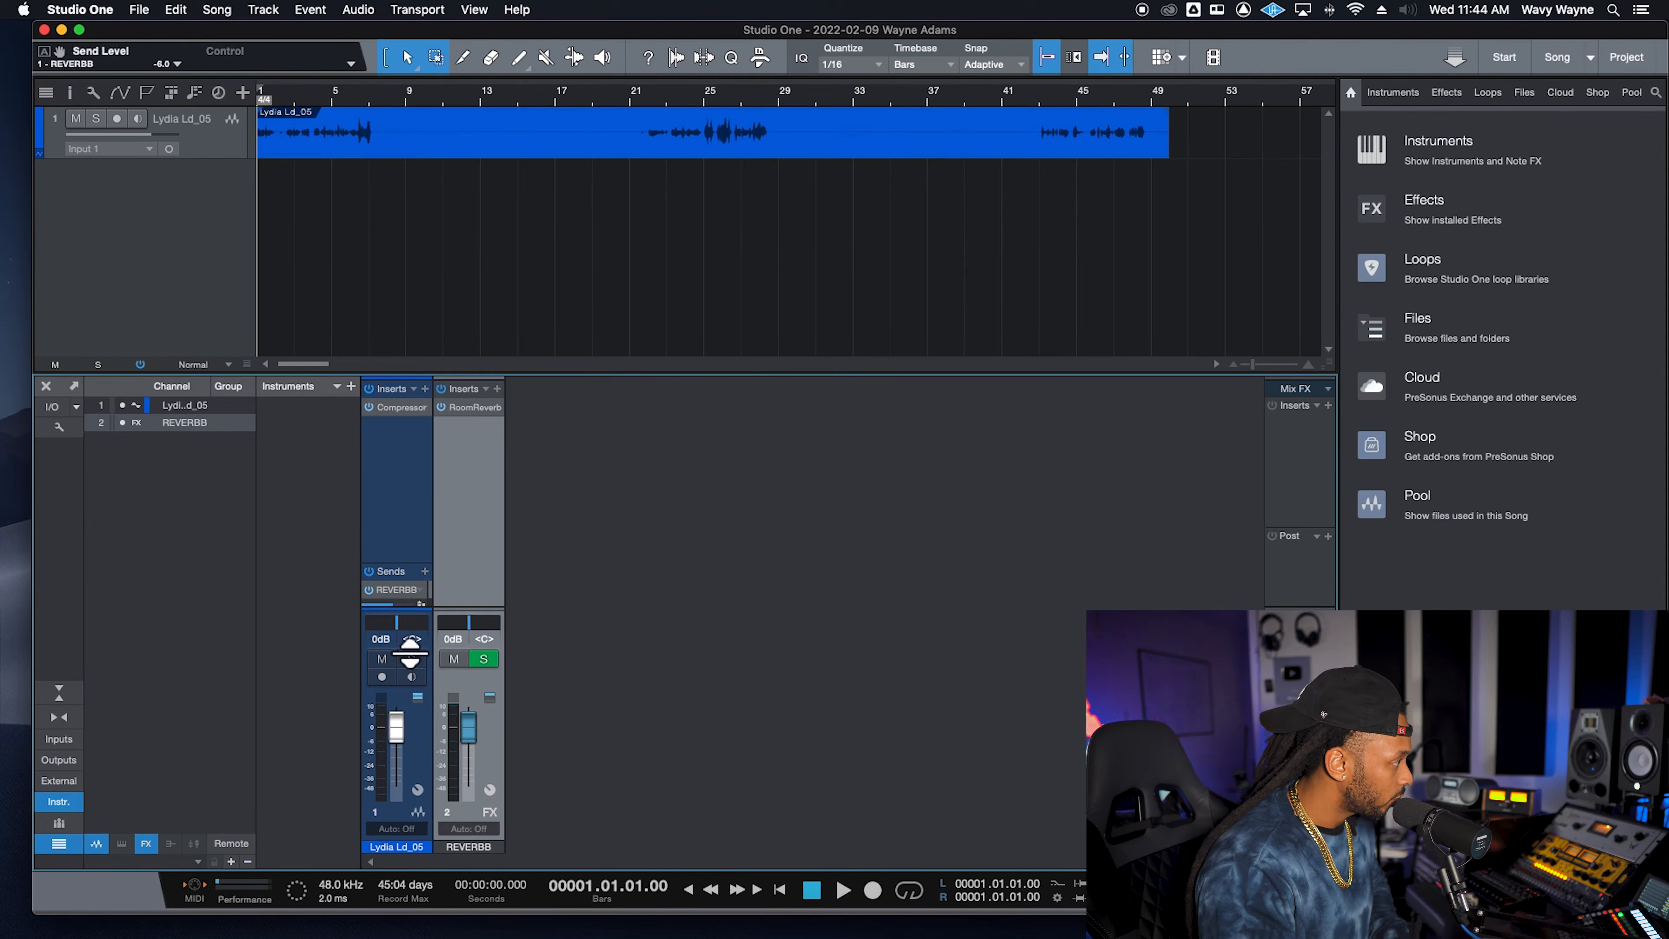
left_click(405, 589)
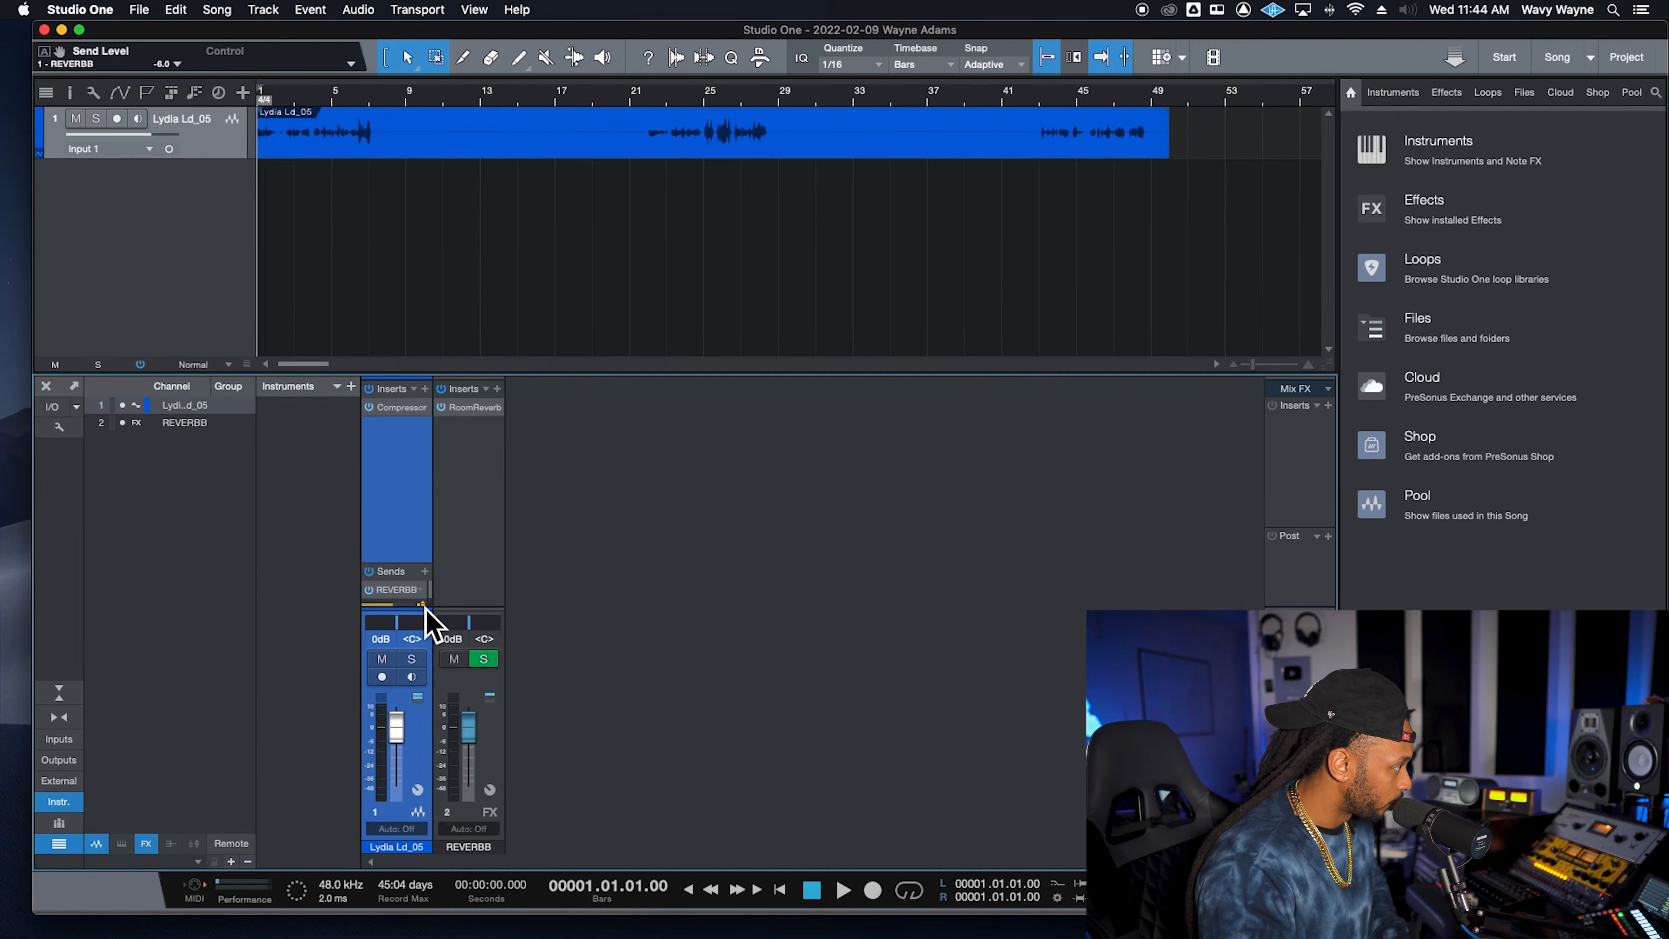
mouse_move(395, 604)
left_mouse_down()
mouse_move(373, 612)
mouse_move(418, 618)
left_mouse_up()
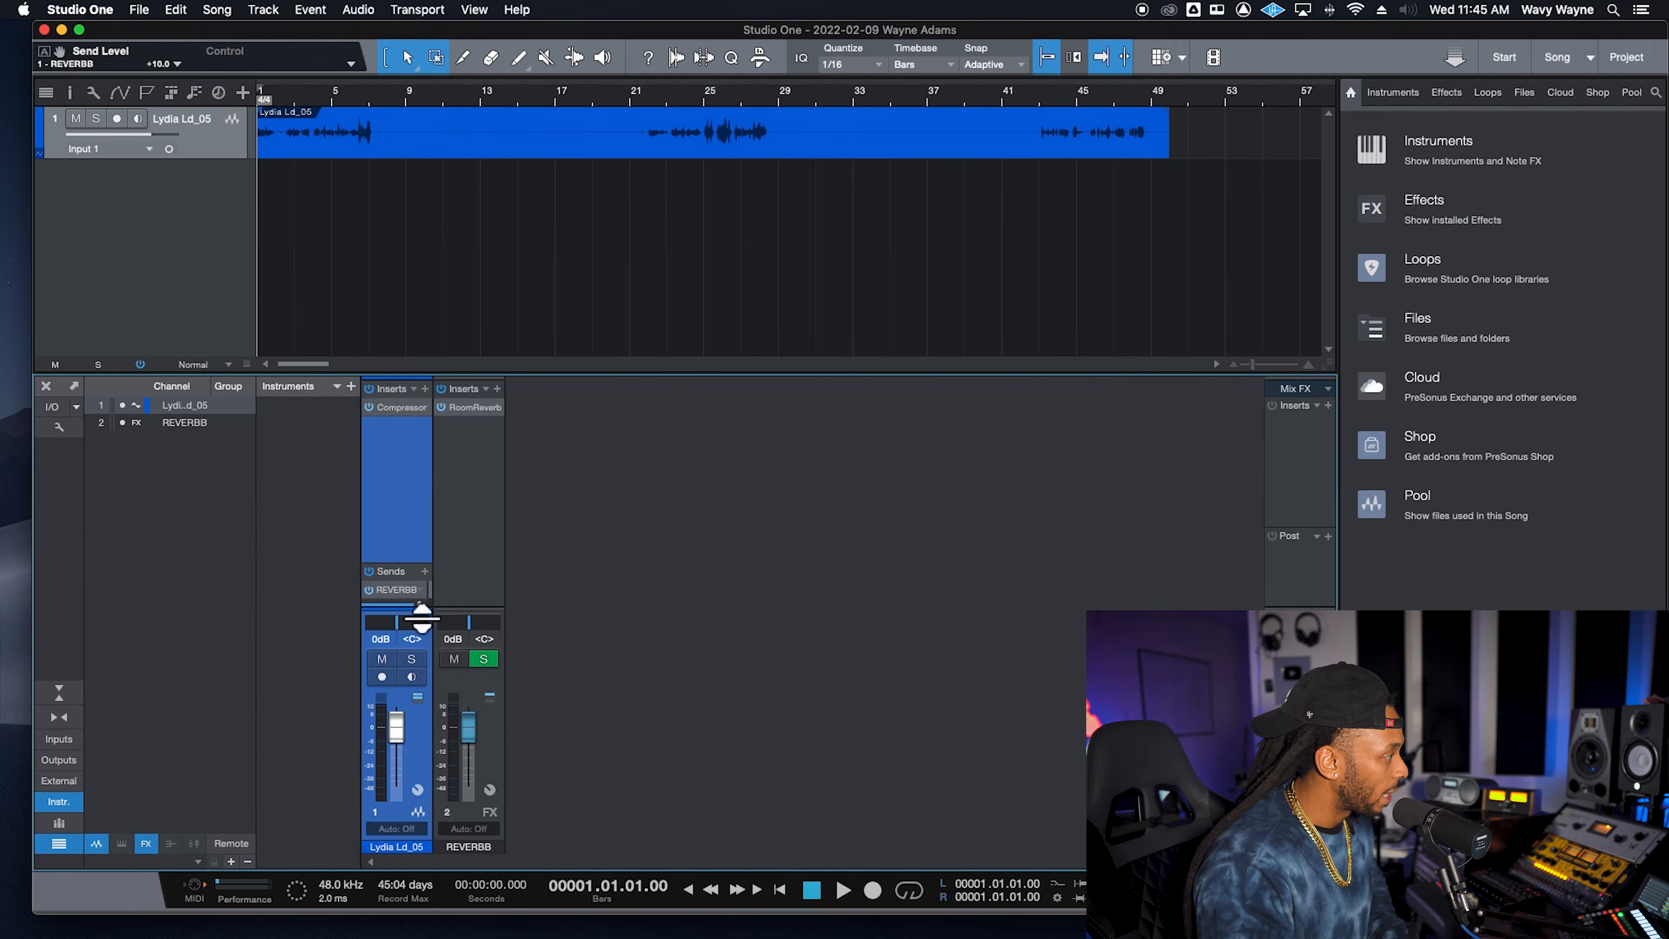
left_click_drag(427, 618, 382, 621)
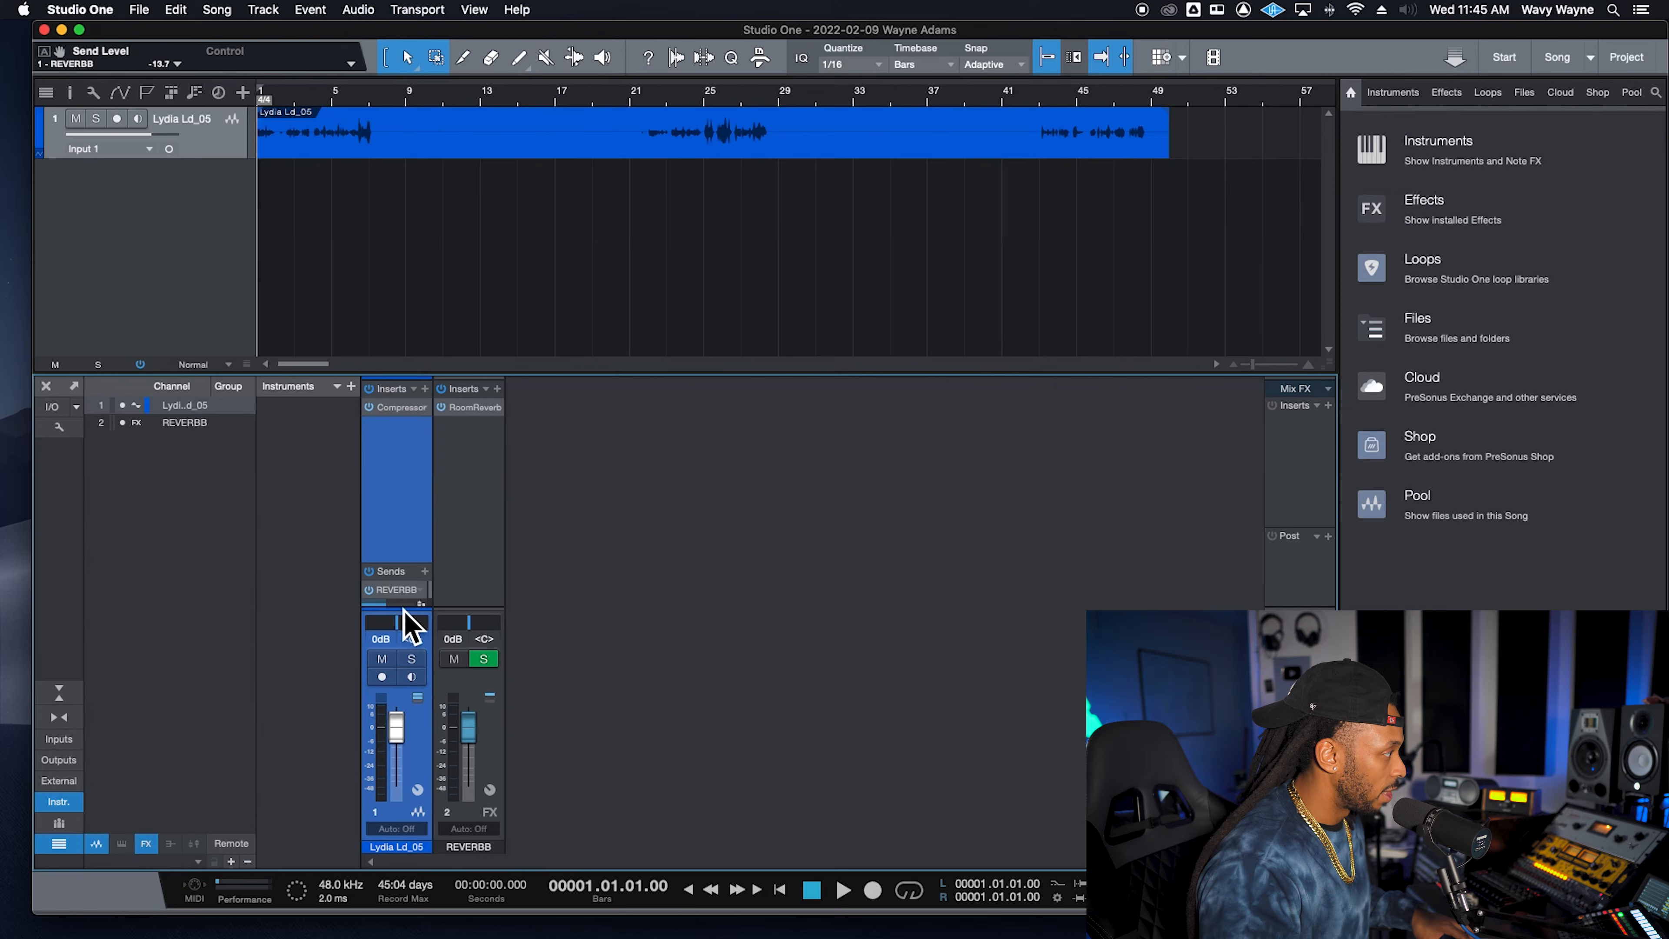
key("space")
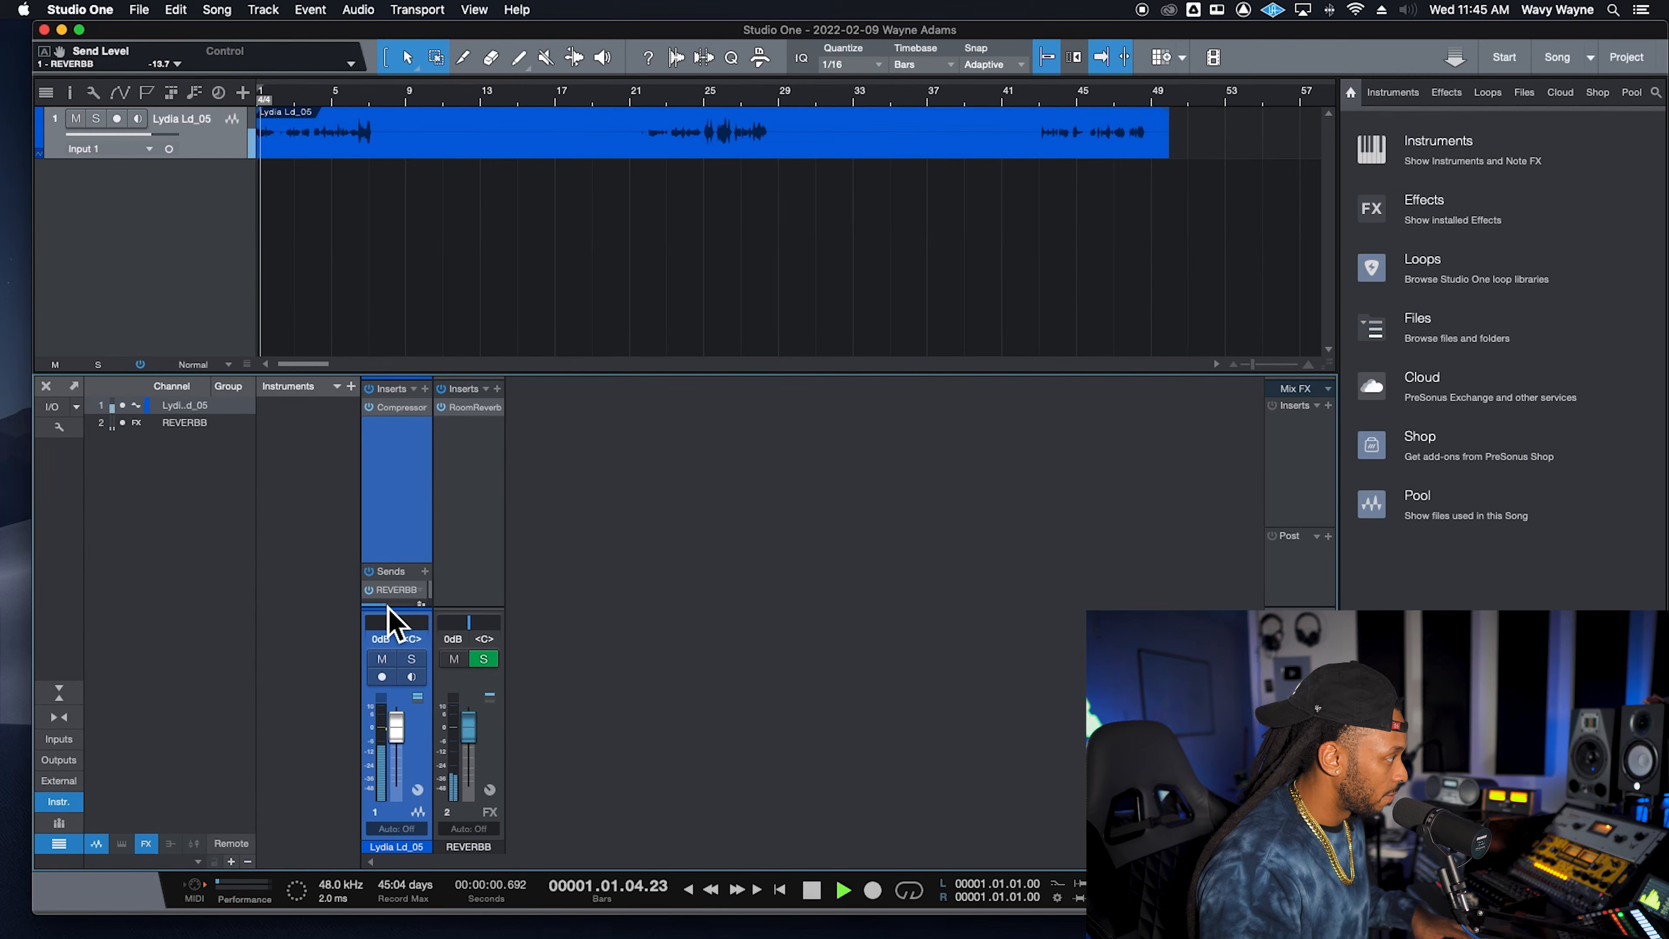
scroll(416, 625, "up", 8)
scroll(416, 625, "up", 2)
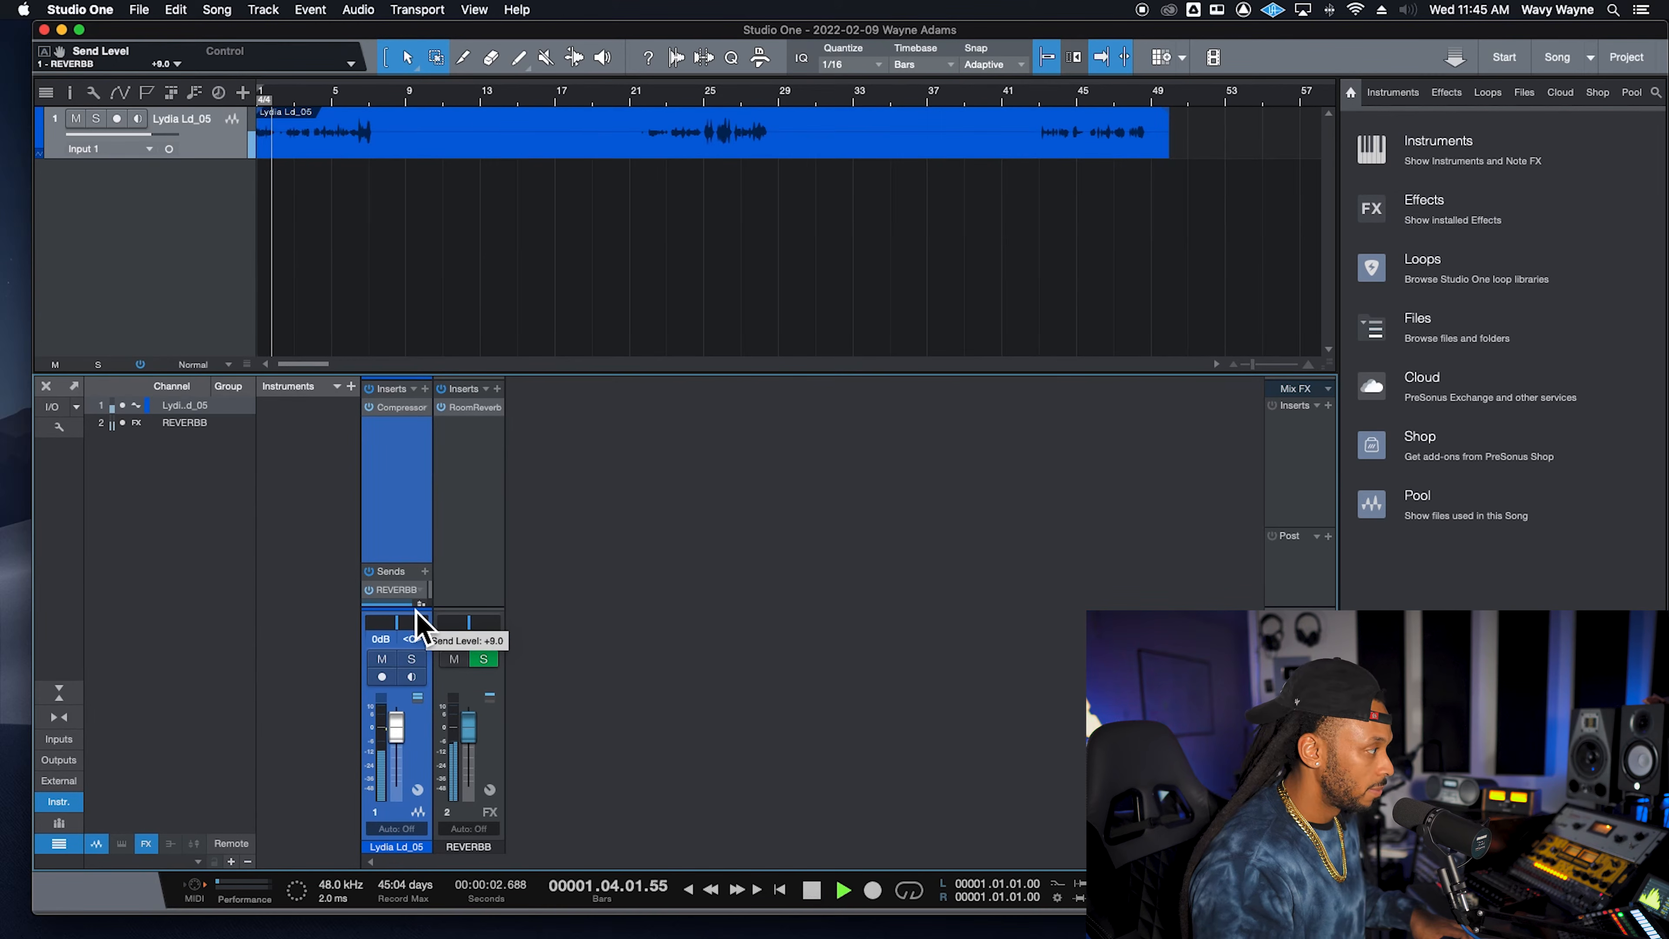
scroll(416, 625, "down", 2)
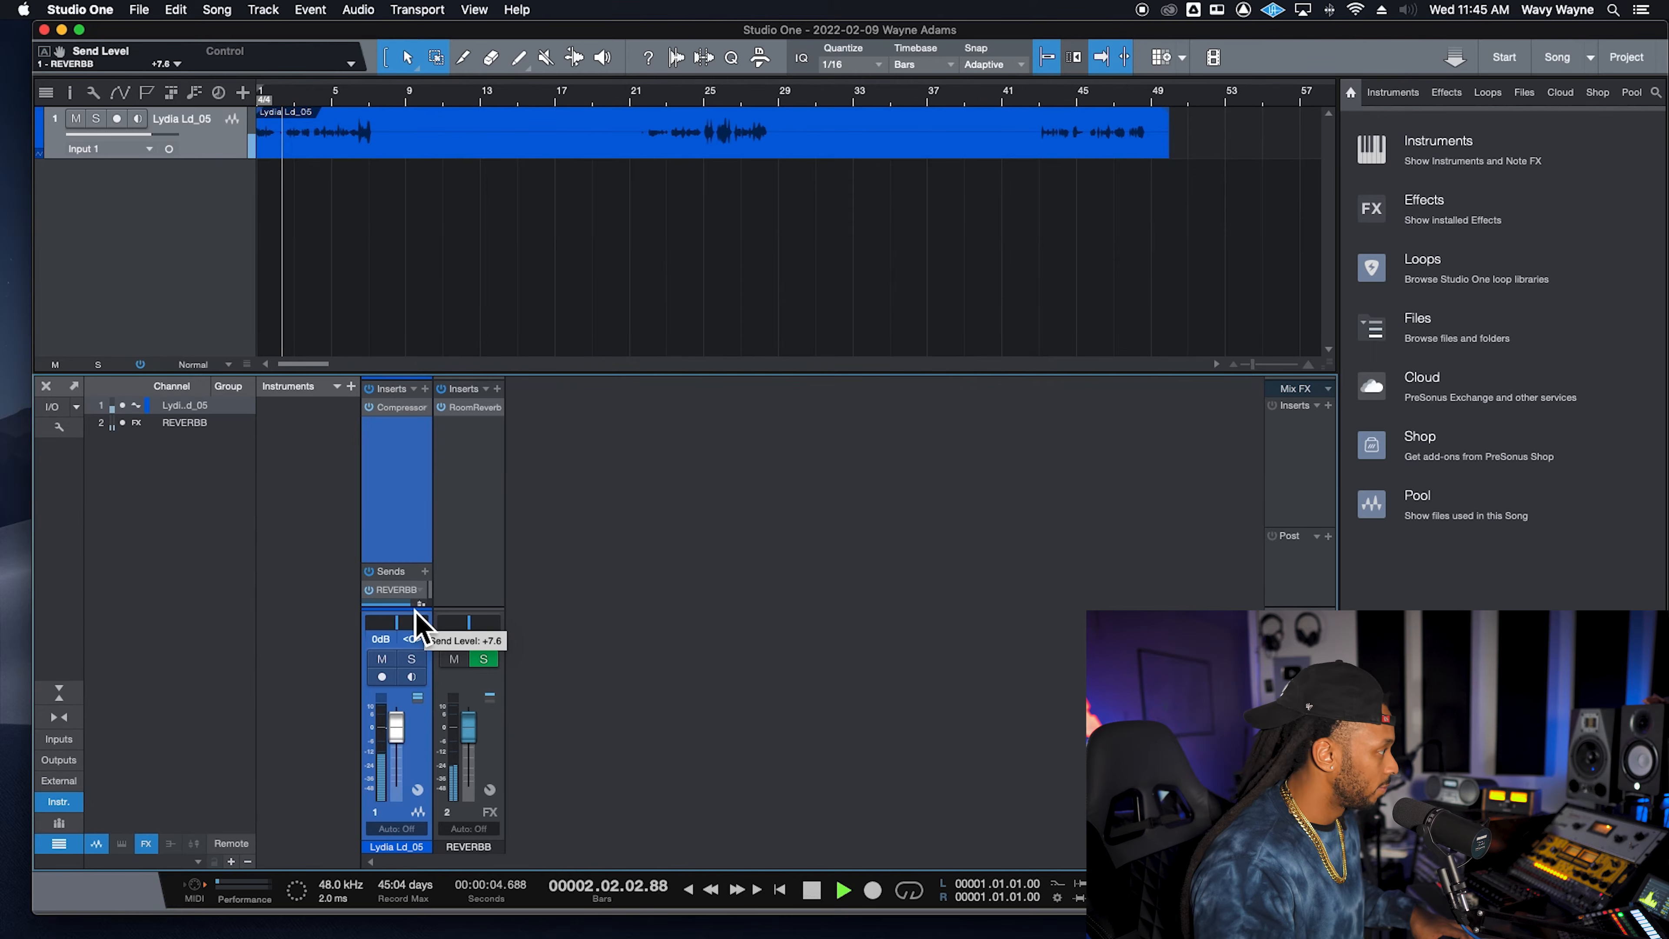
mouse_move(415, 610)
left_mouse_down()
mouse_move(393, 632)
mouse_move(408, 625)
left_mouse_up()
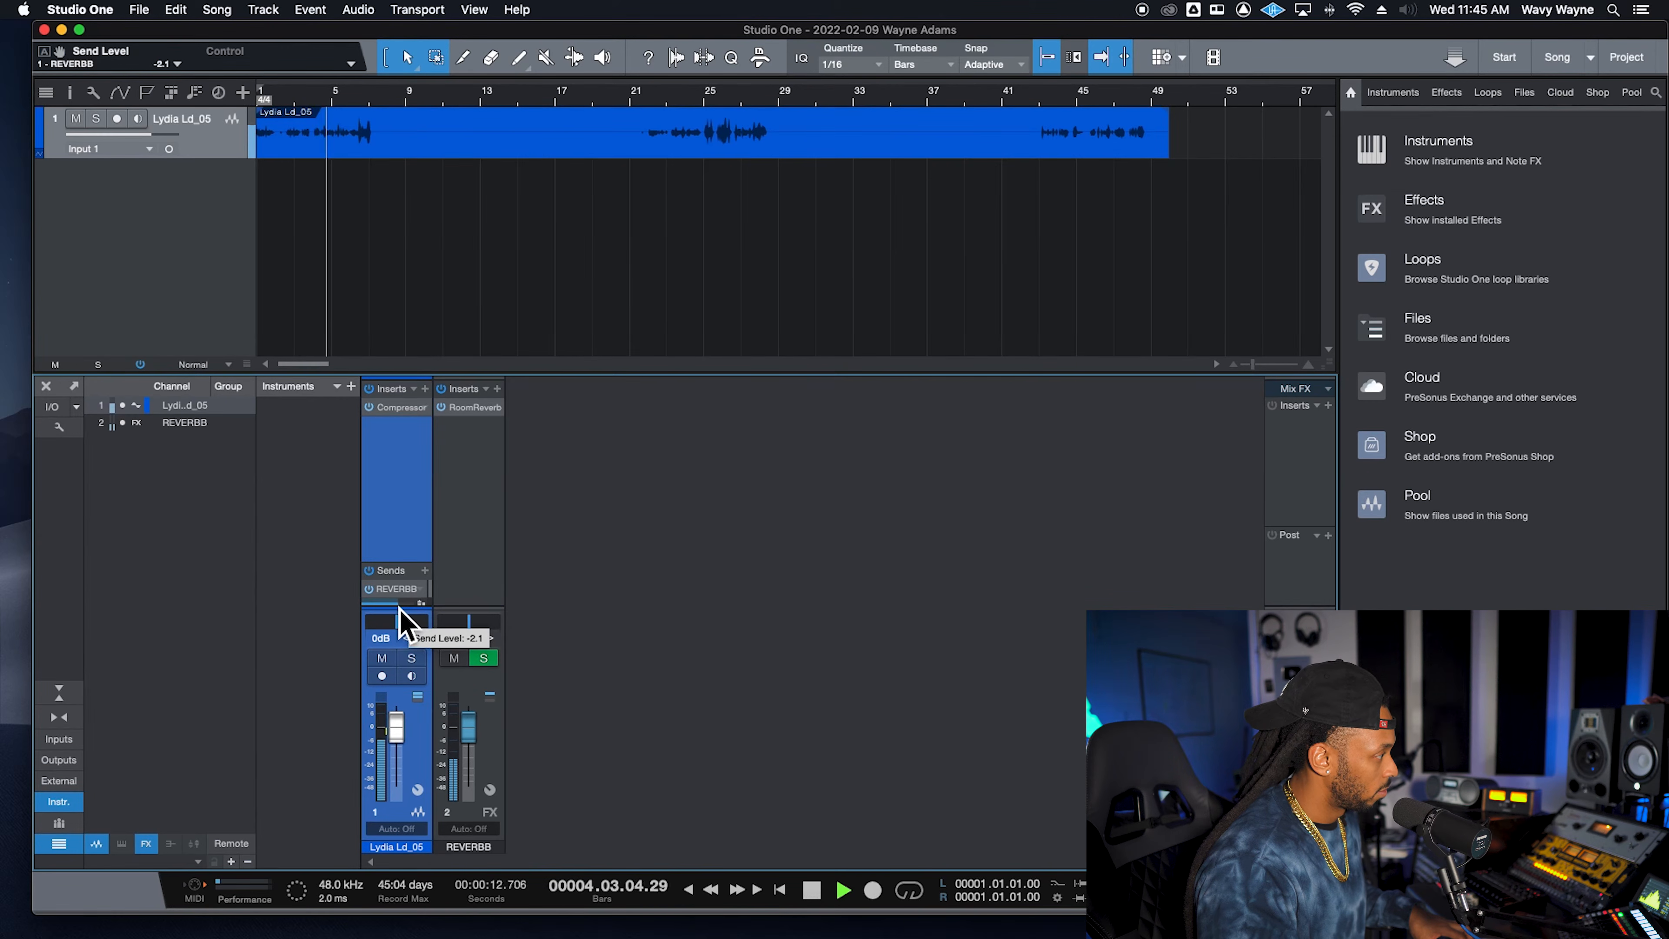
left_click_drag(405, 618, 412, 618)
key("space")
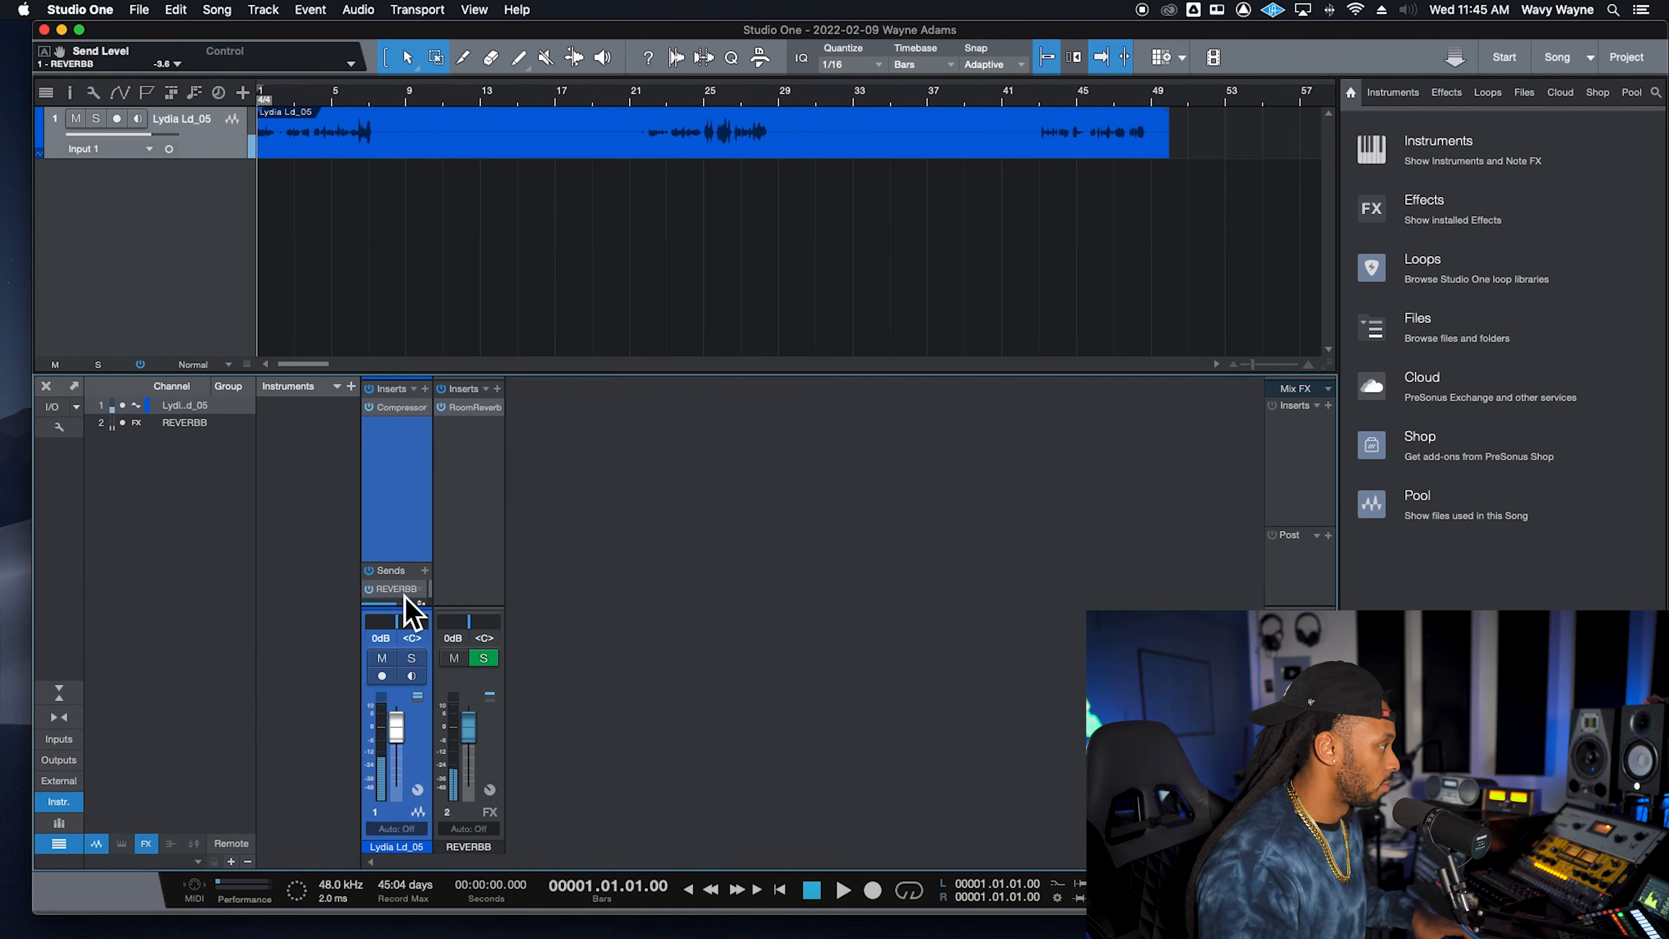
- Add Pro EQ as a second insert on the REVERBB channel
double_click(403, 594)
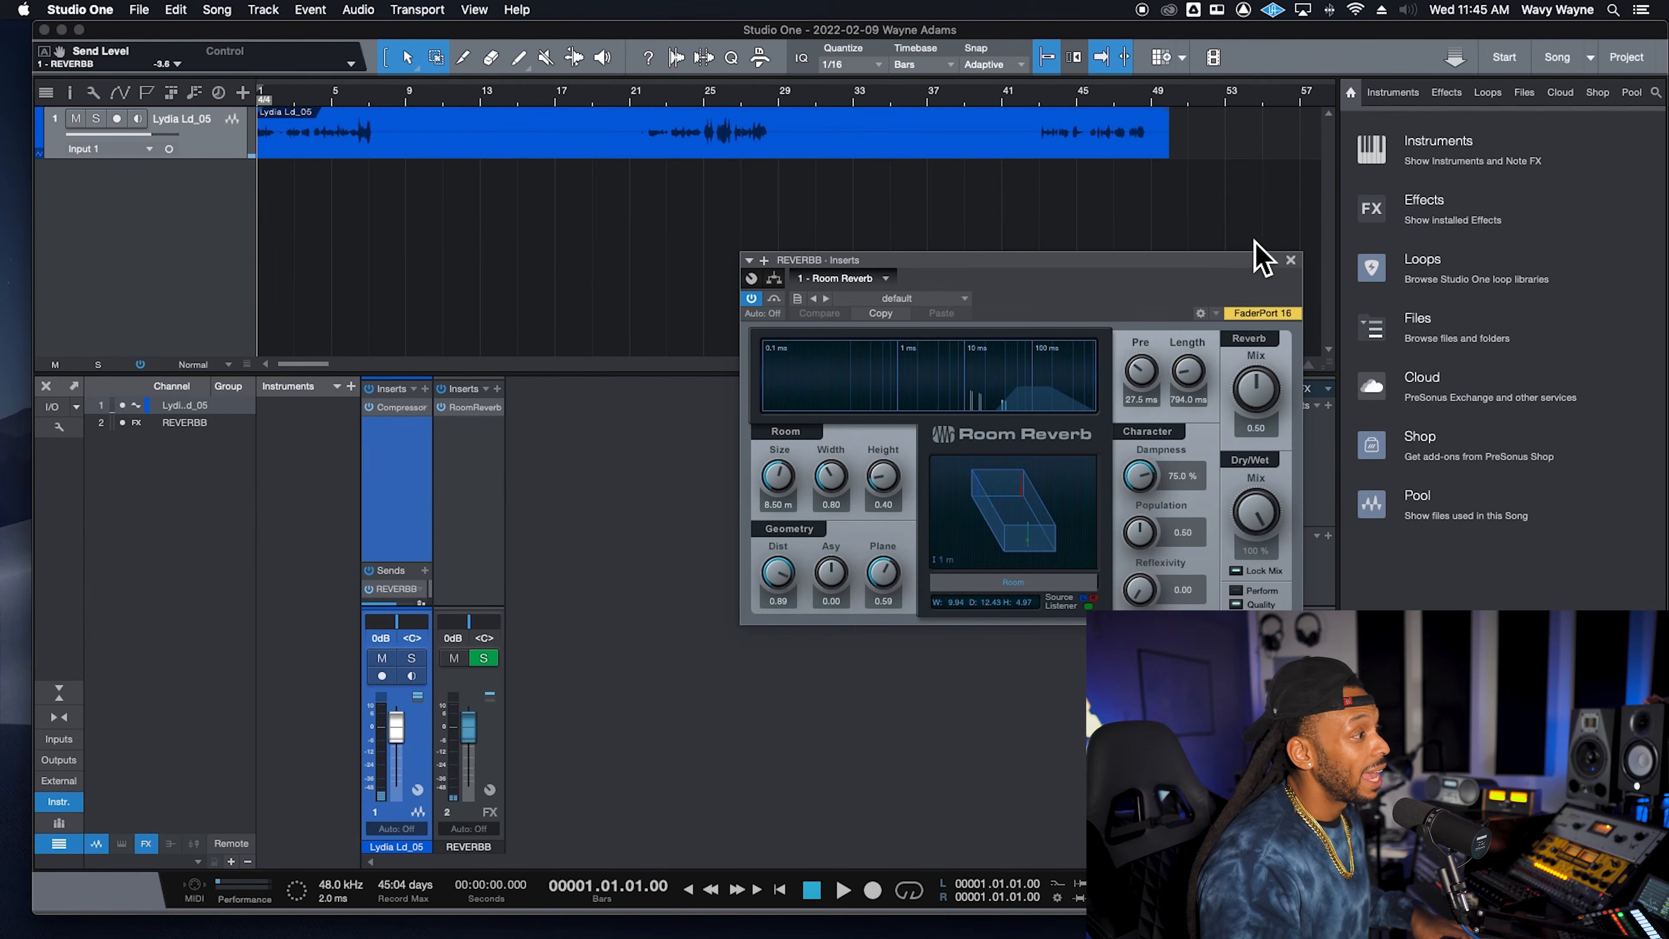
left_click(1290, 260)
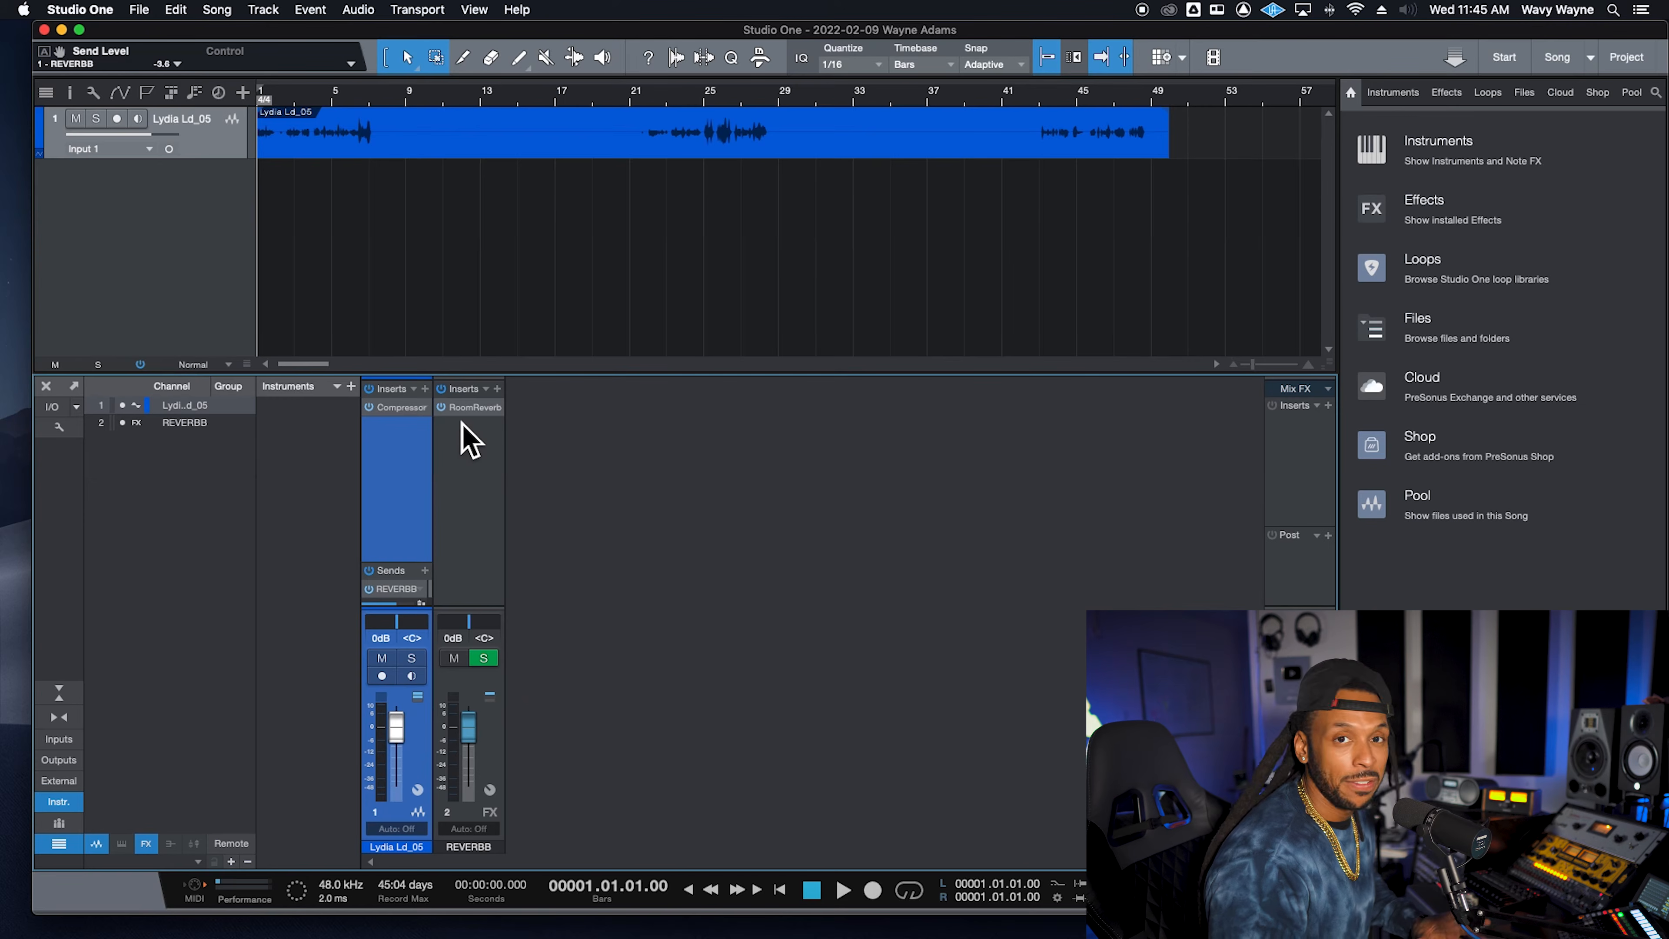
left_click(500, 394)
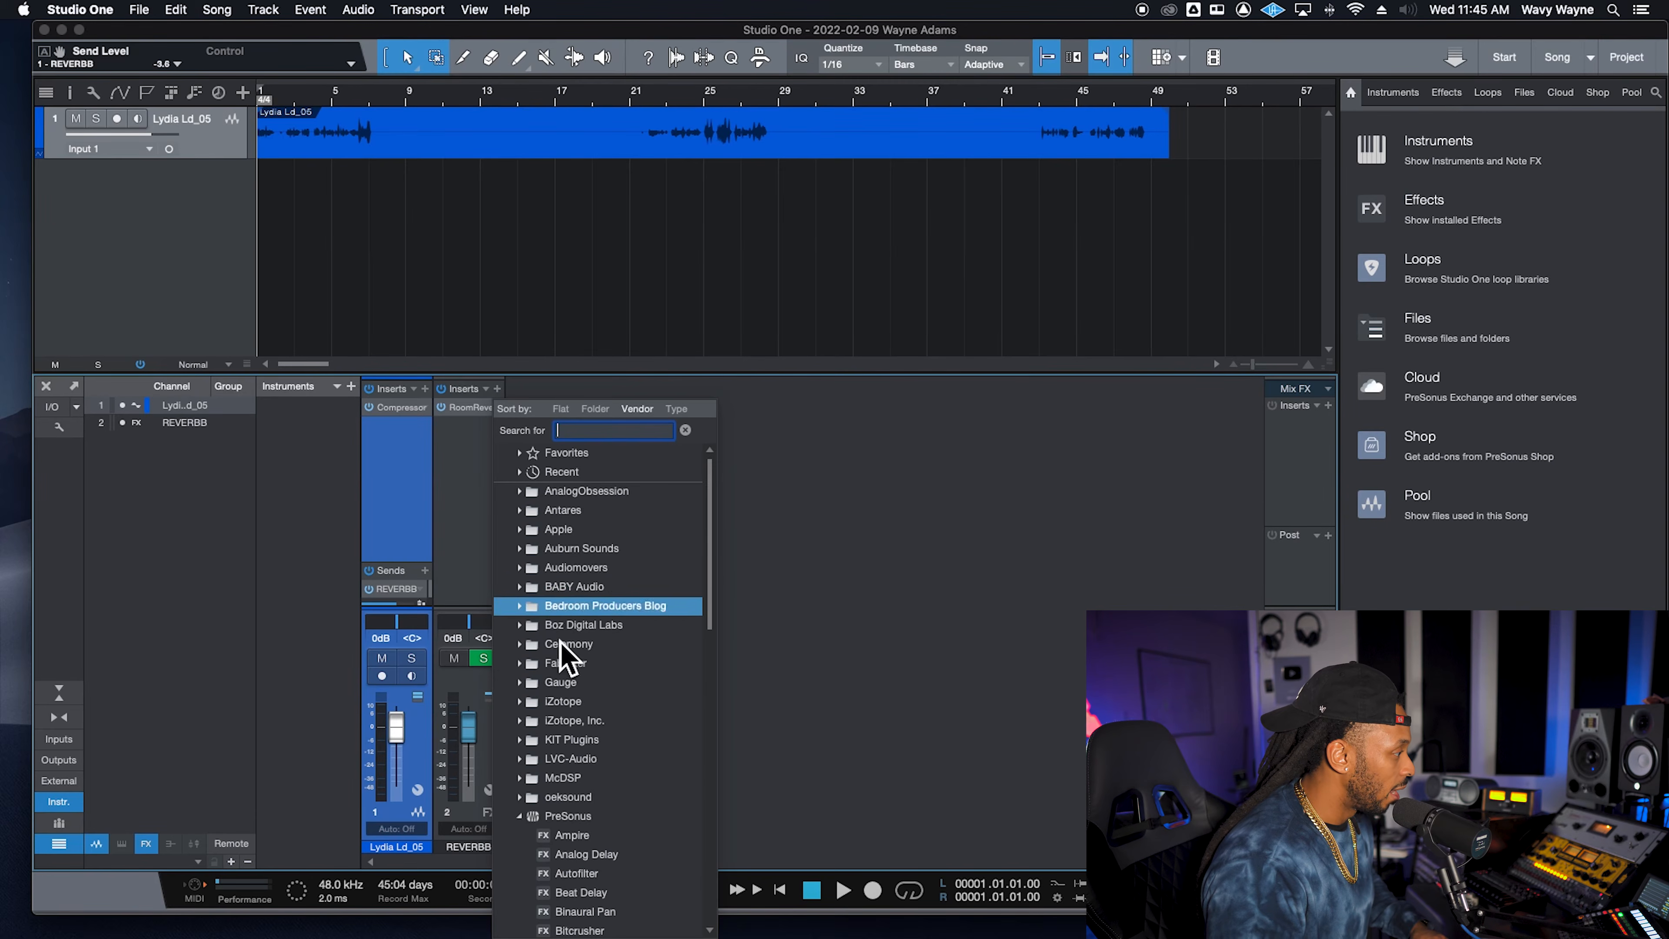
scroll(587, 831, "down", 4)
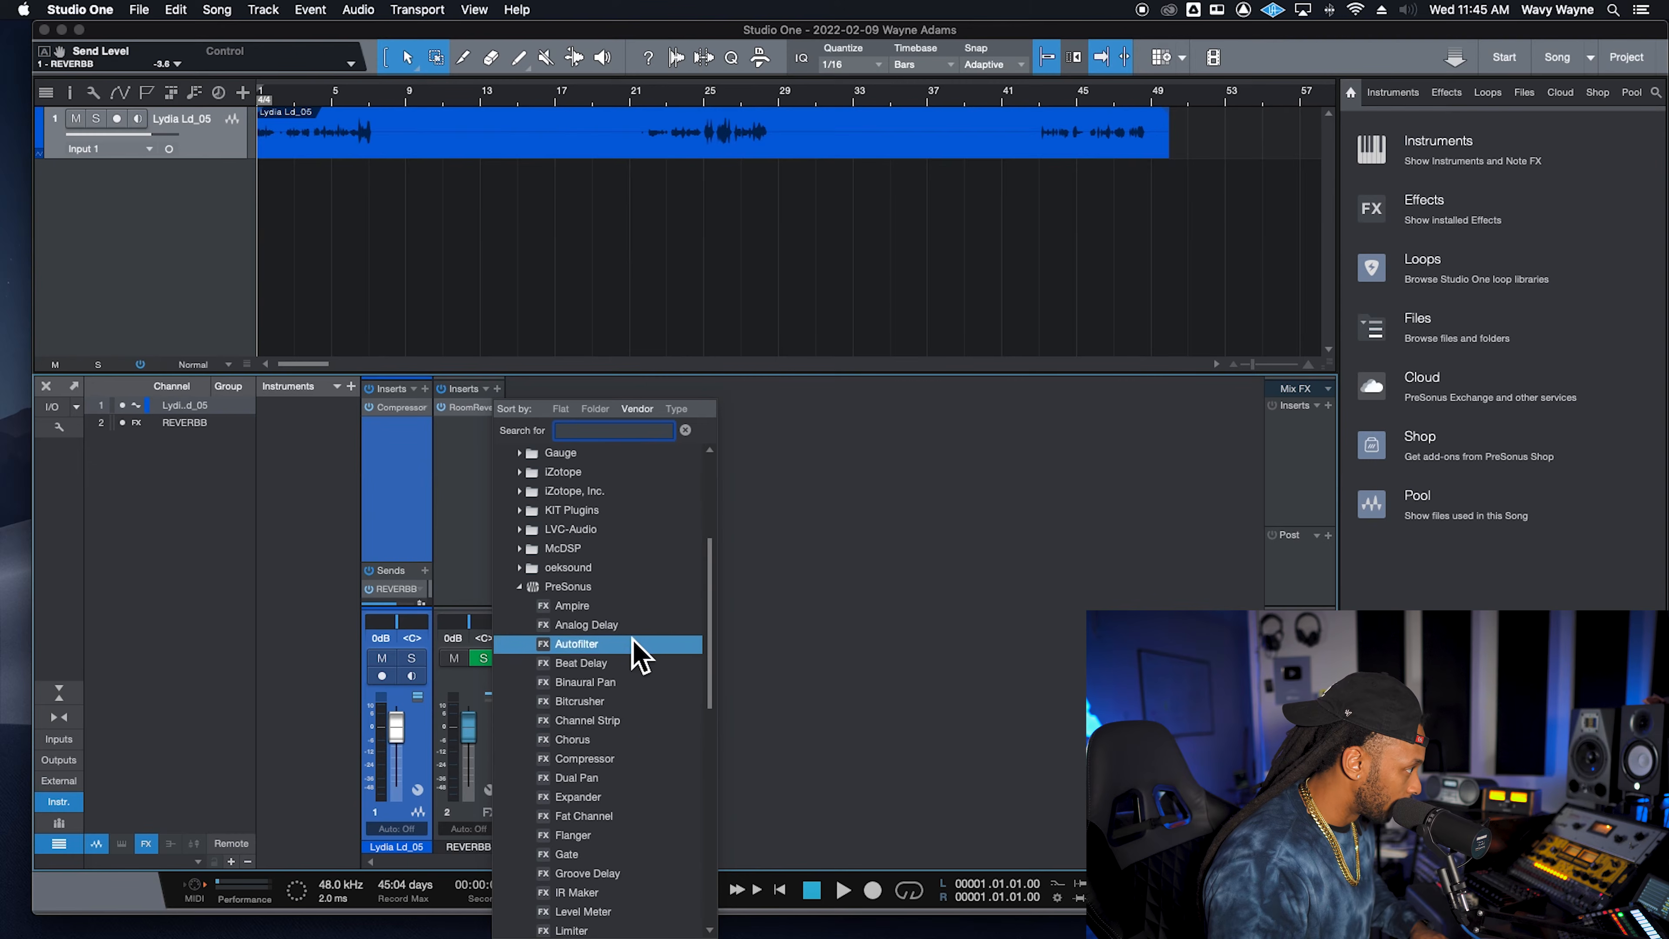
scroll(640, 756, "down", 4)
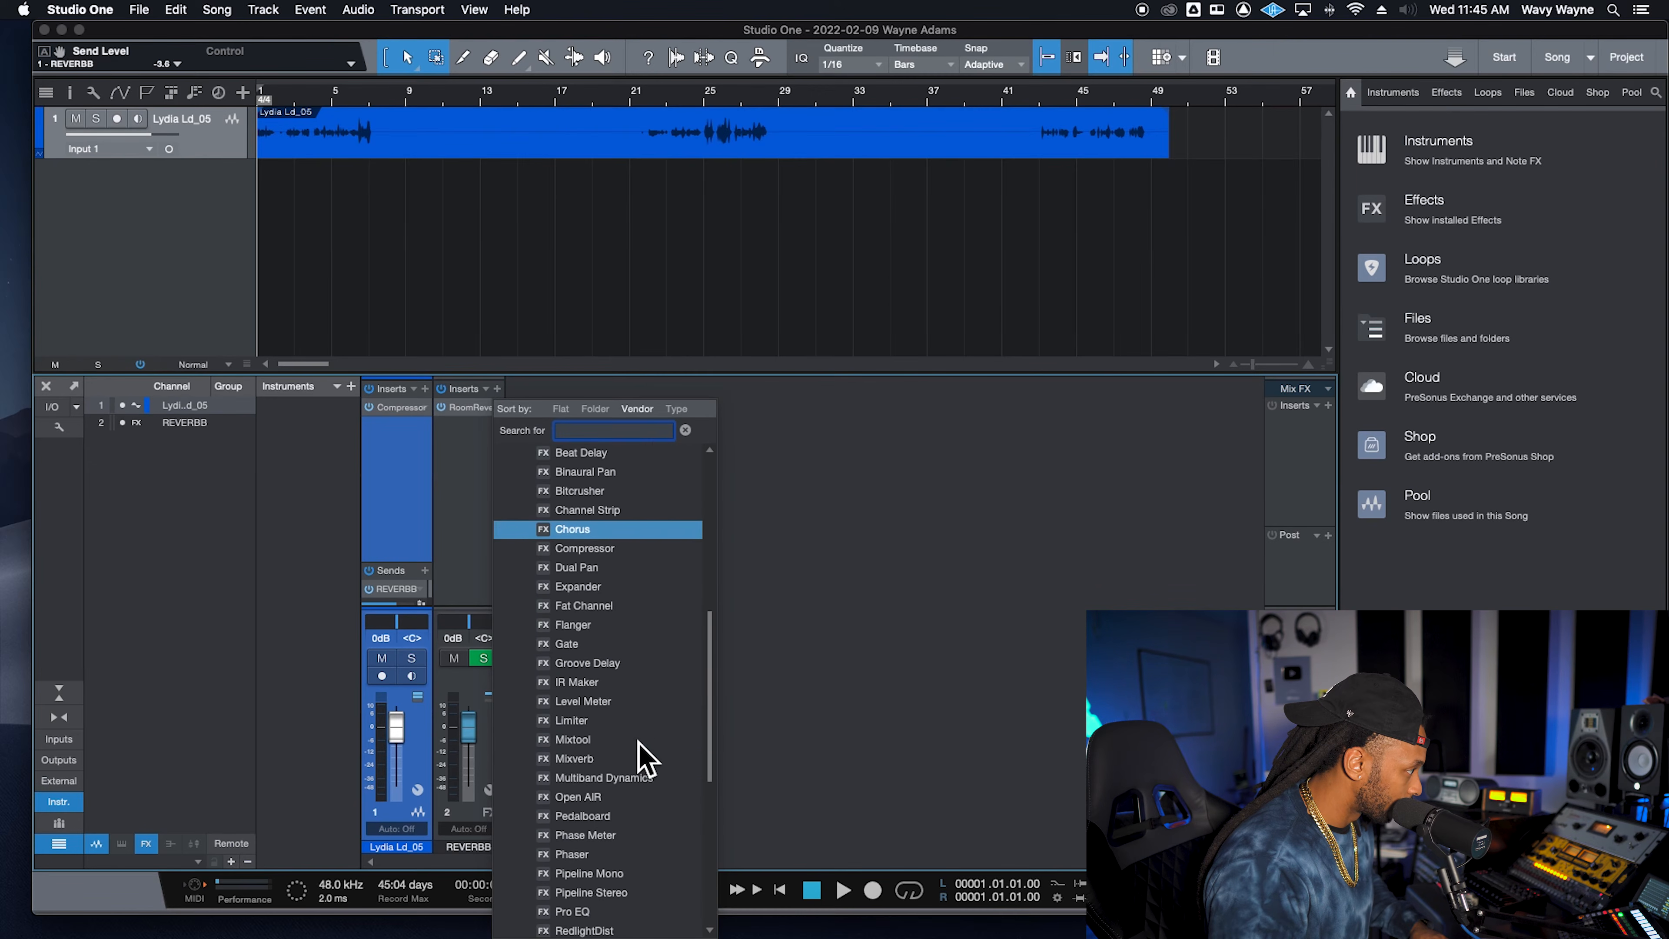
left_click(643, 913)
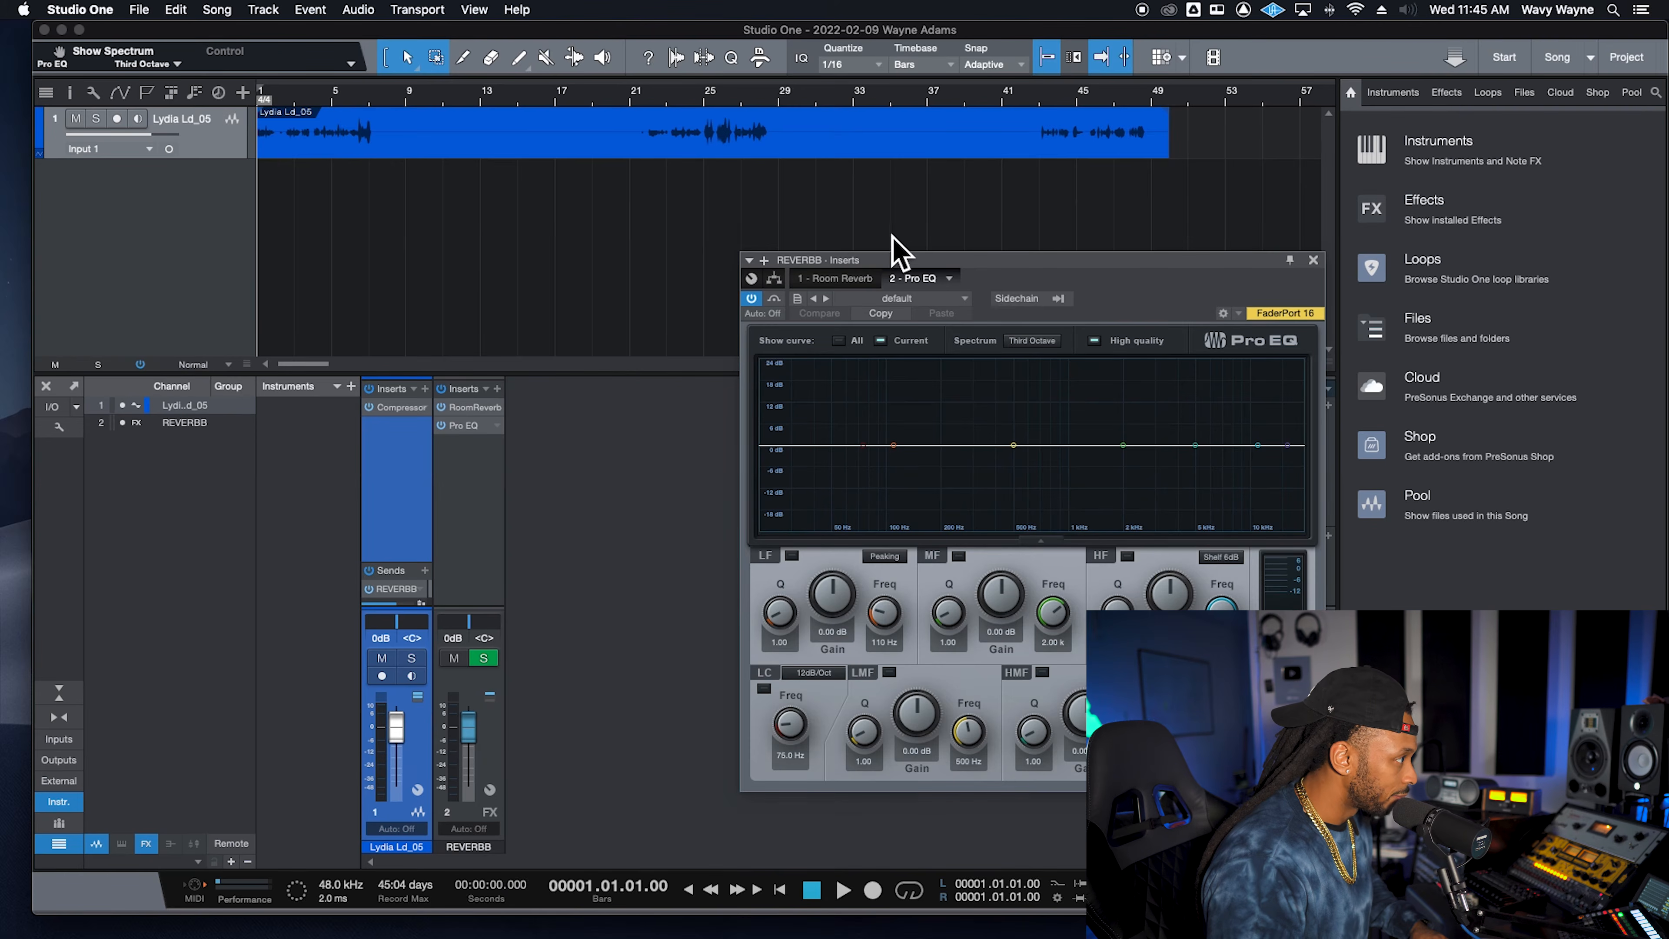
left_click_drag(939, 268, 810, 246)
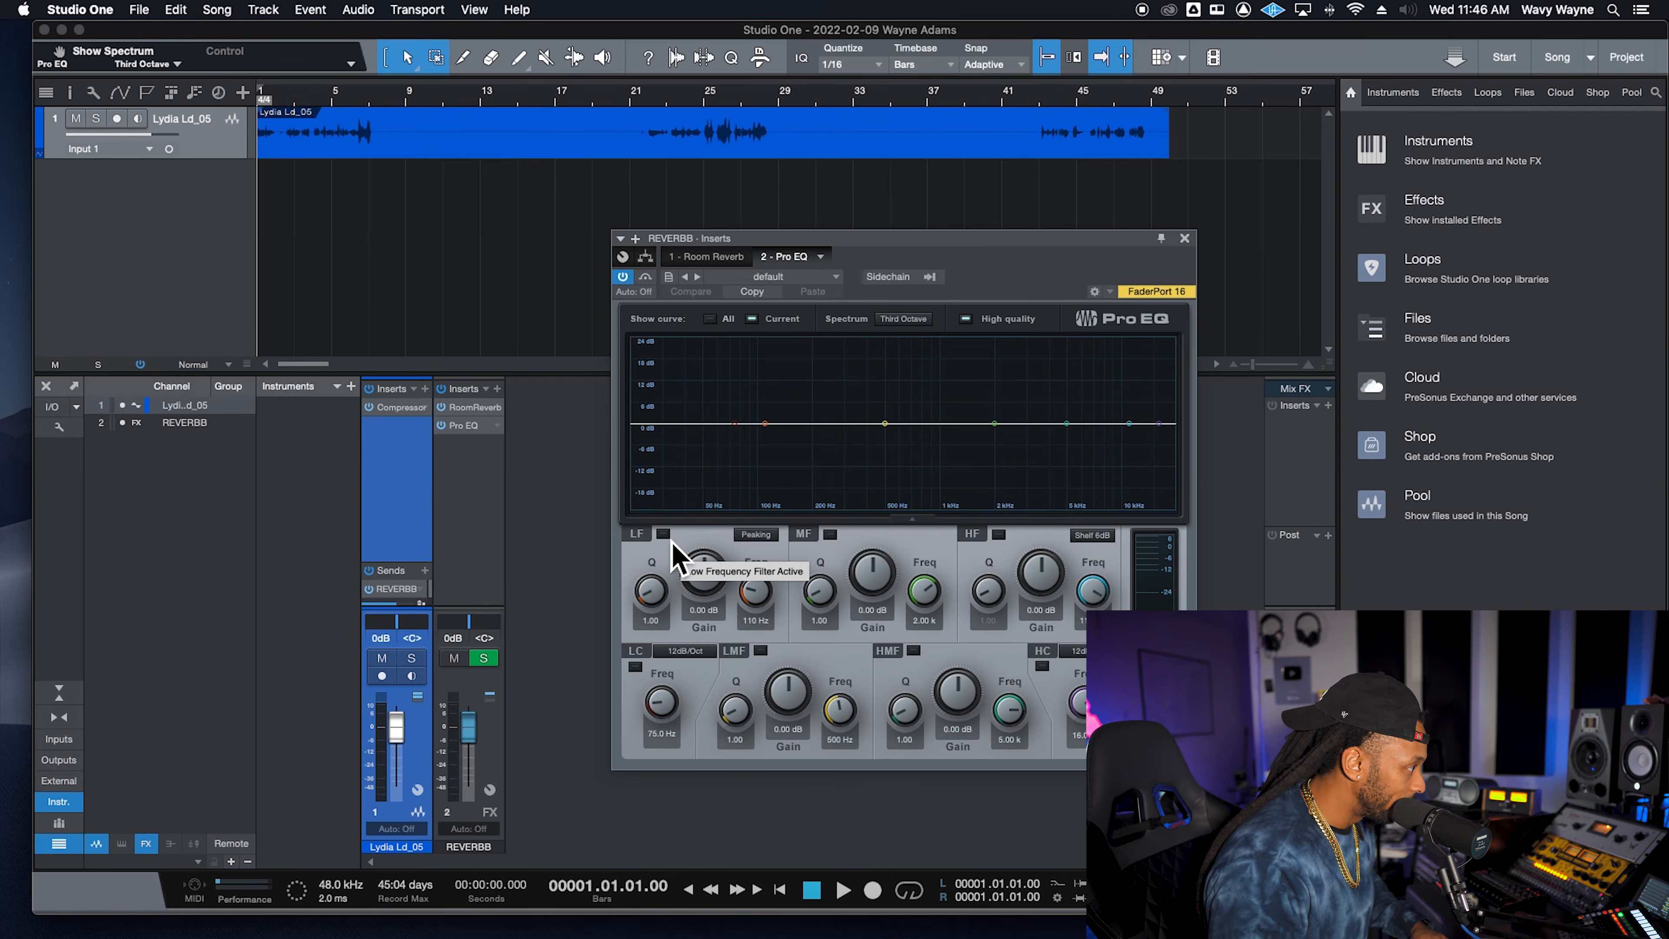
- Enable the Pro EQ low cut at about 1.15 kHz and the high cut at about 1.82 kHz
left_click(635, 667)
left_click_drag(675, 700, 691, 660)
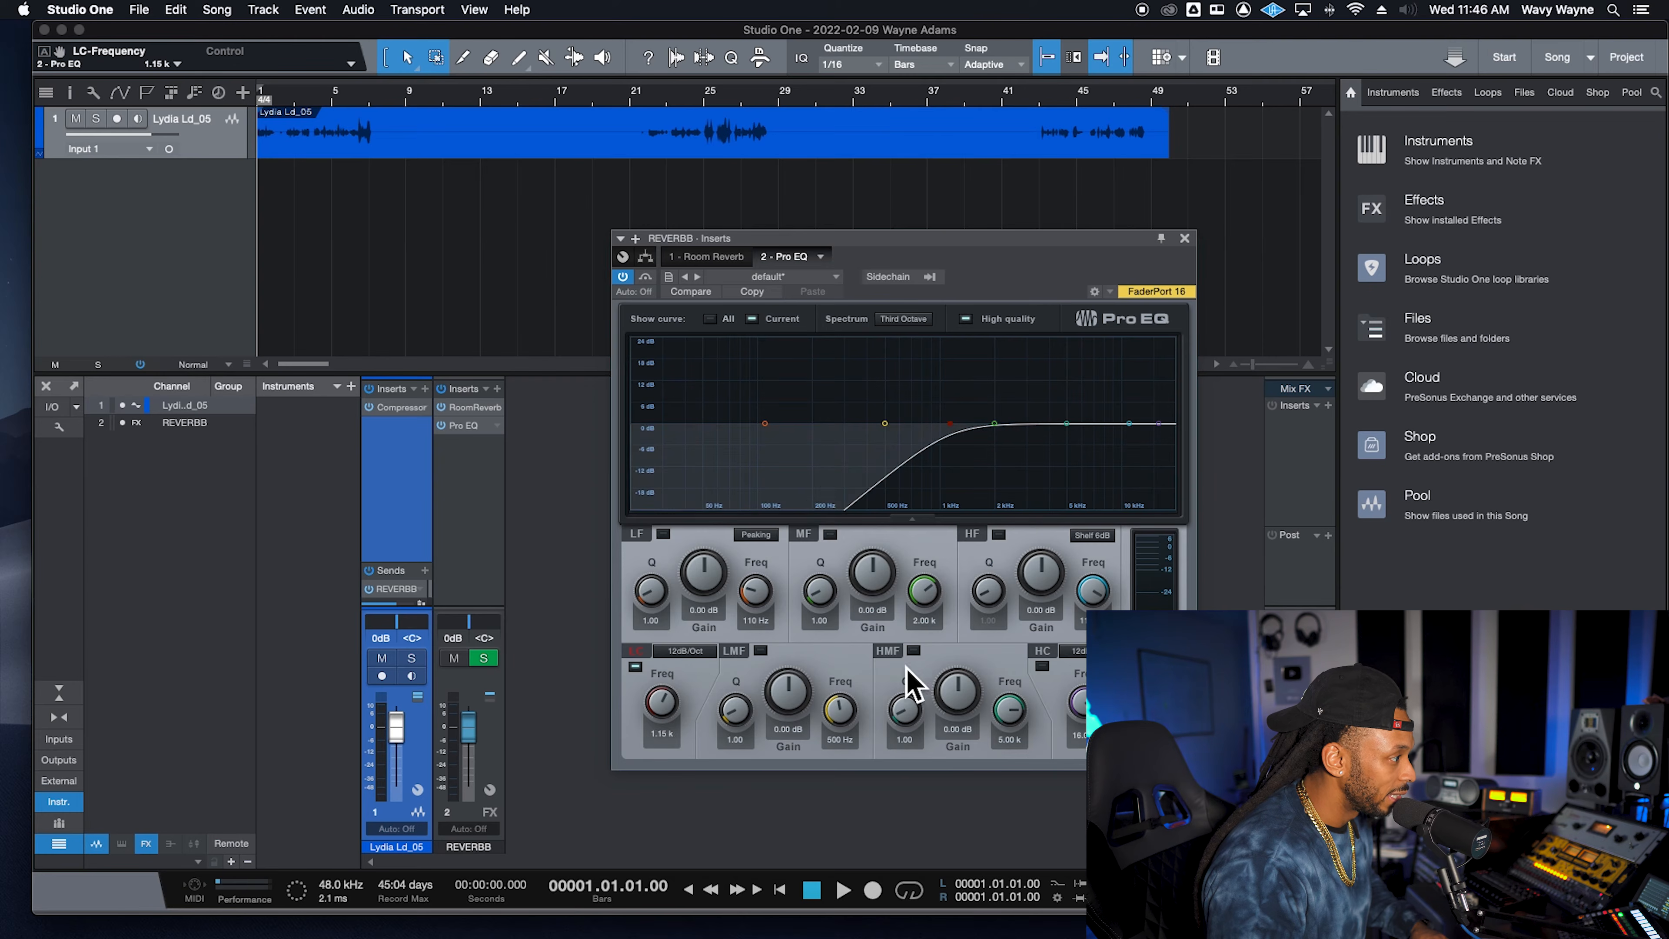
left_click(1042, 667)
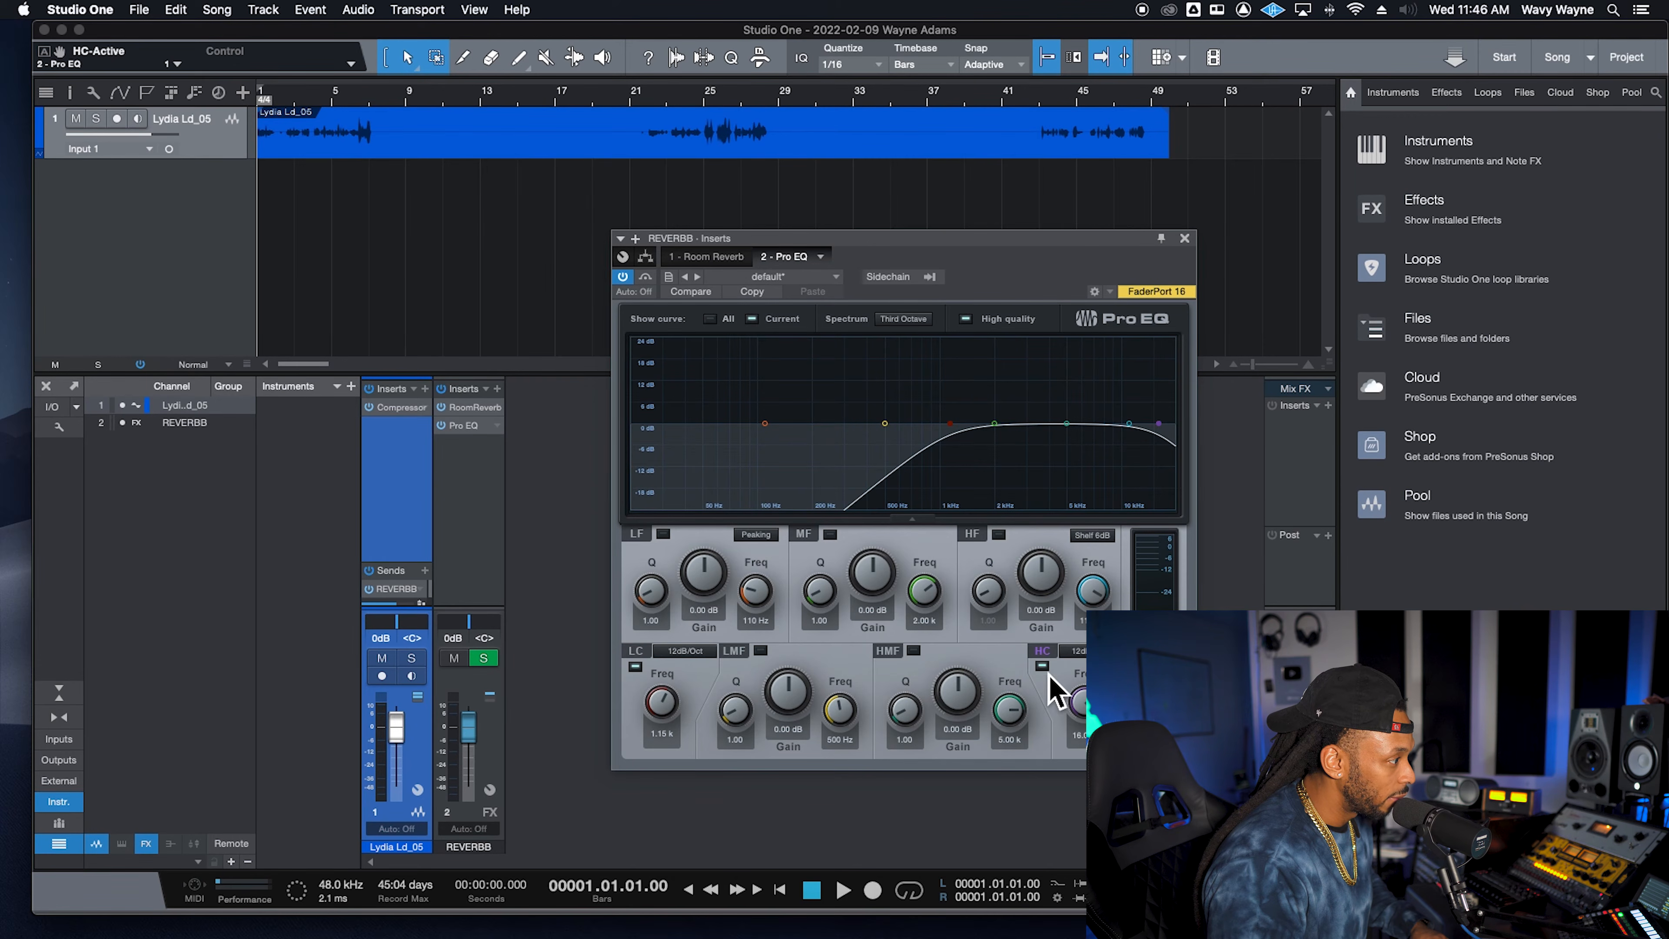
left_click_drag(1081, 723, 1076, 768)
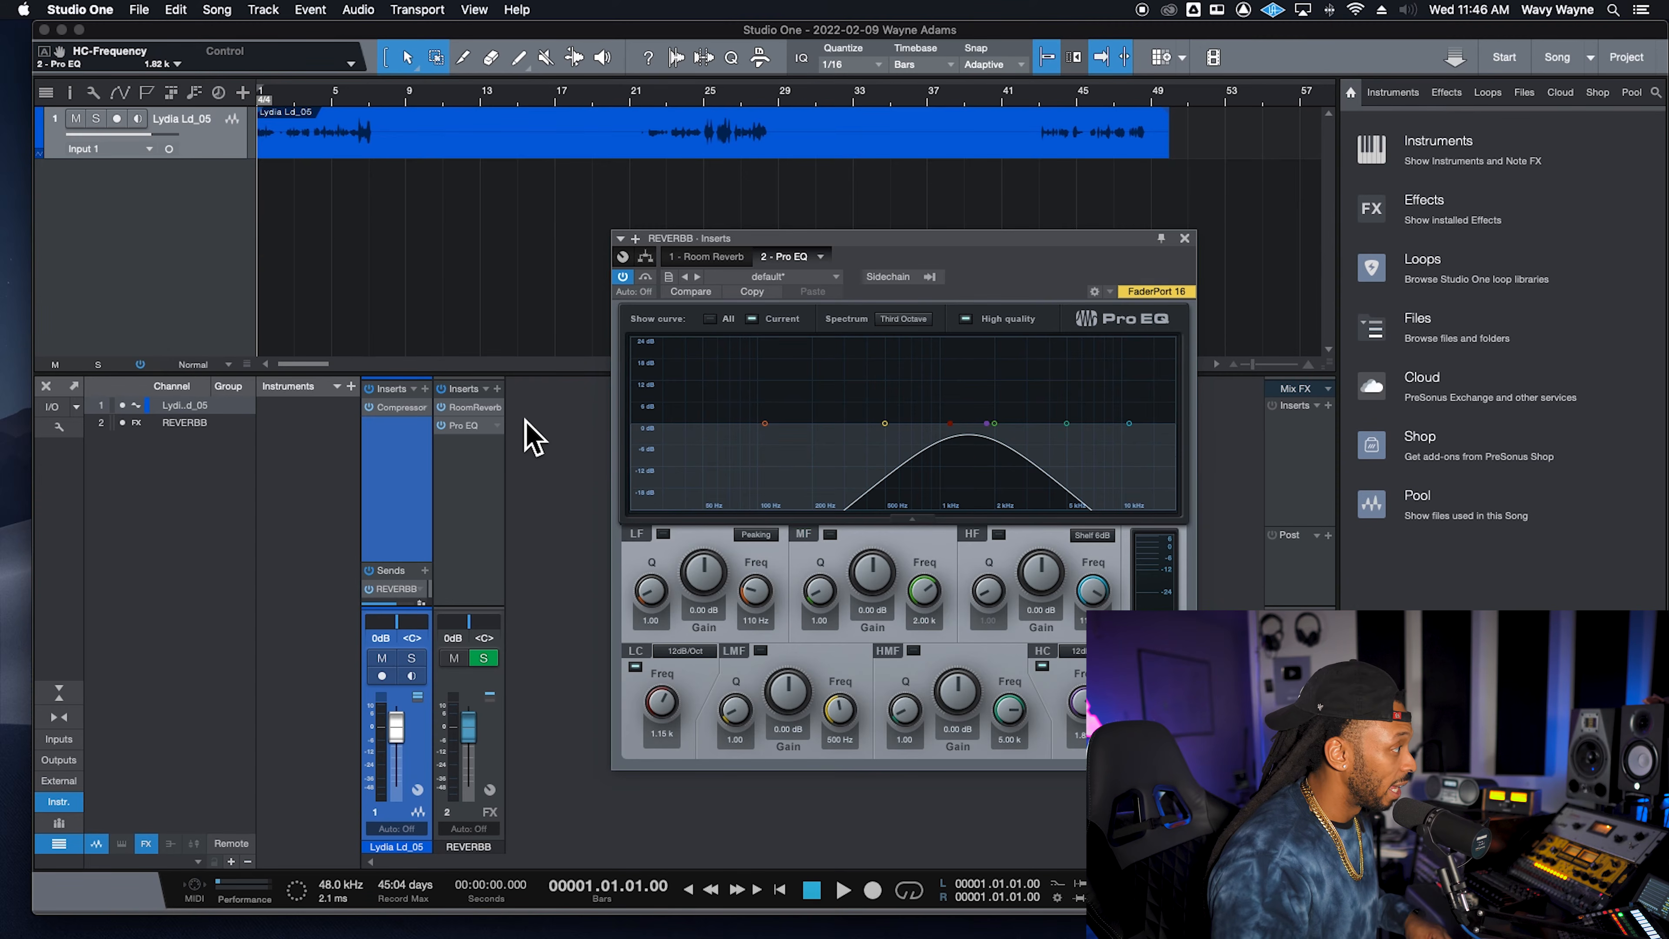
- Move Pro EQ ahead of Room Reverb in the REVERBB insert chain
left_click_drag(469, 410, 474, 435)
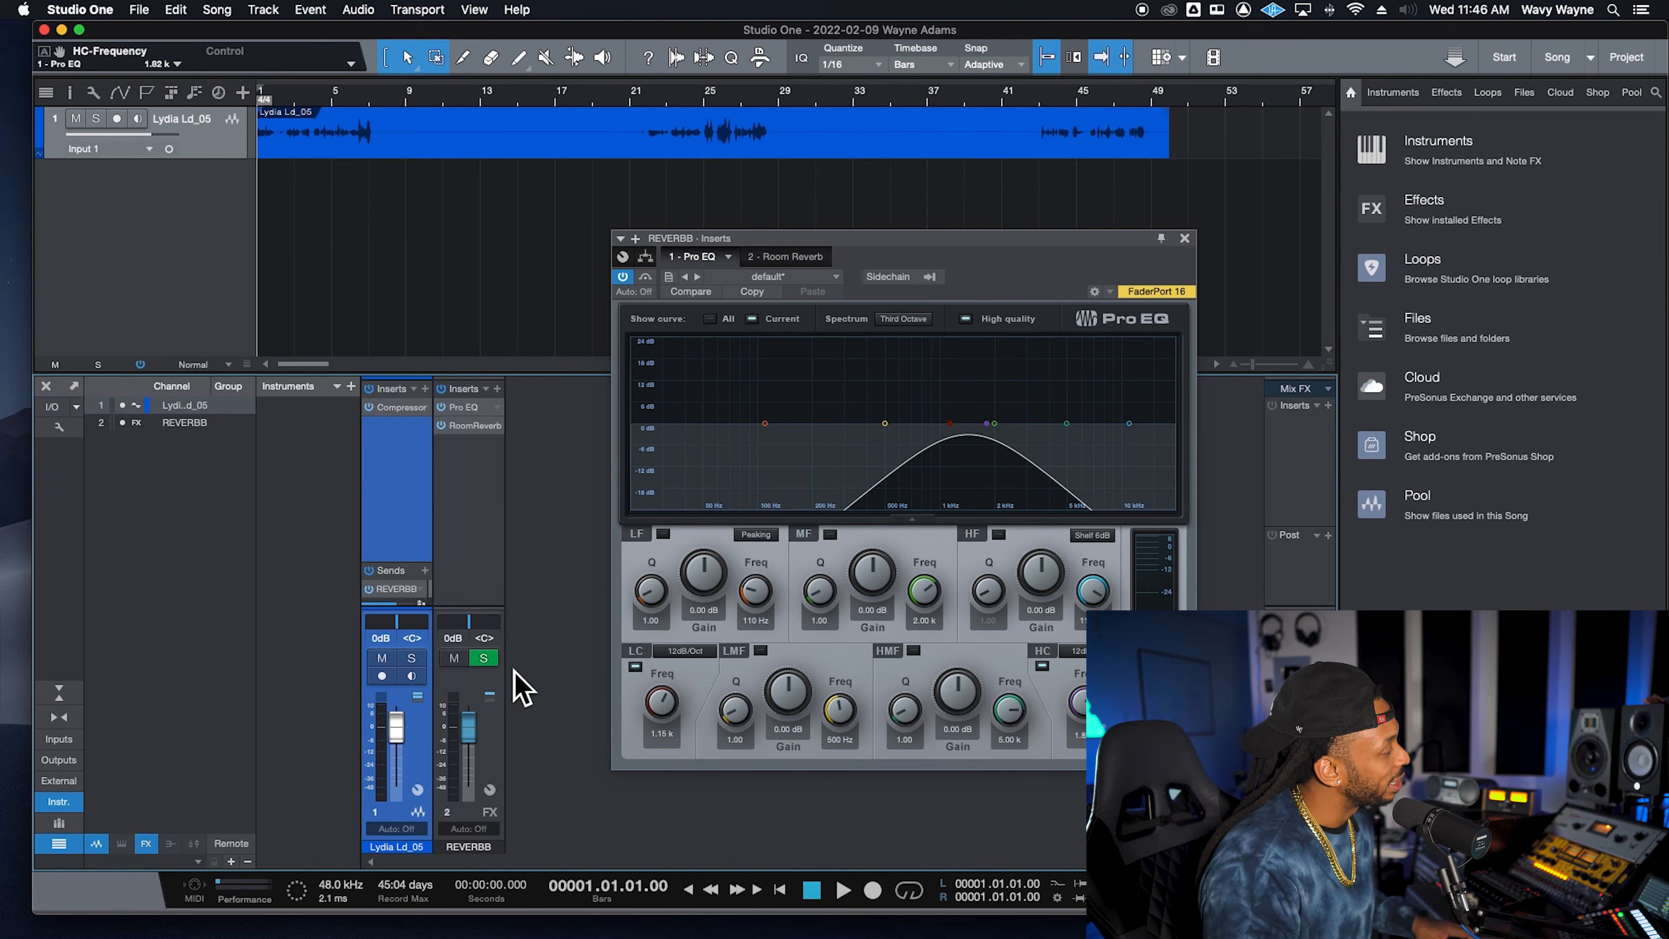
- During playback, set the REVERBB send to about -6.6 dB and compare by bypassing and re-enabling Pro EQ
key("space")
left_click_drag(408, 605, 411, 605)
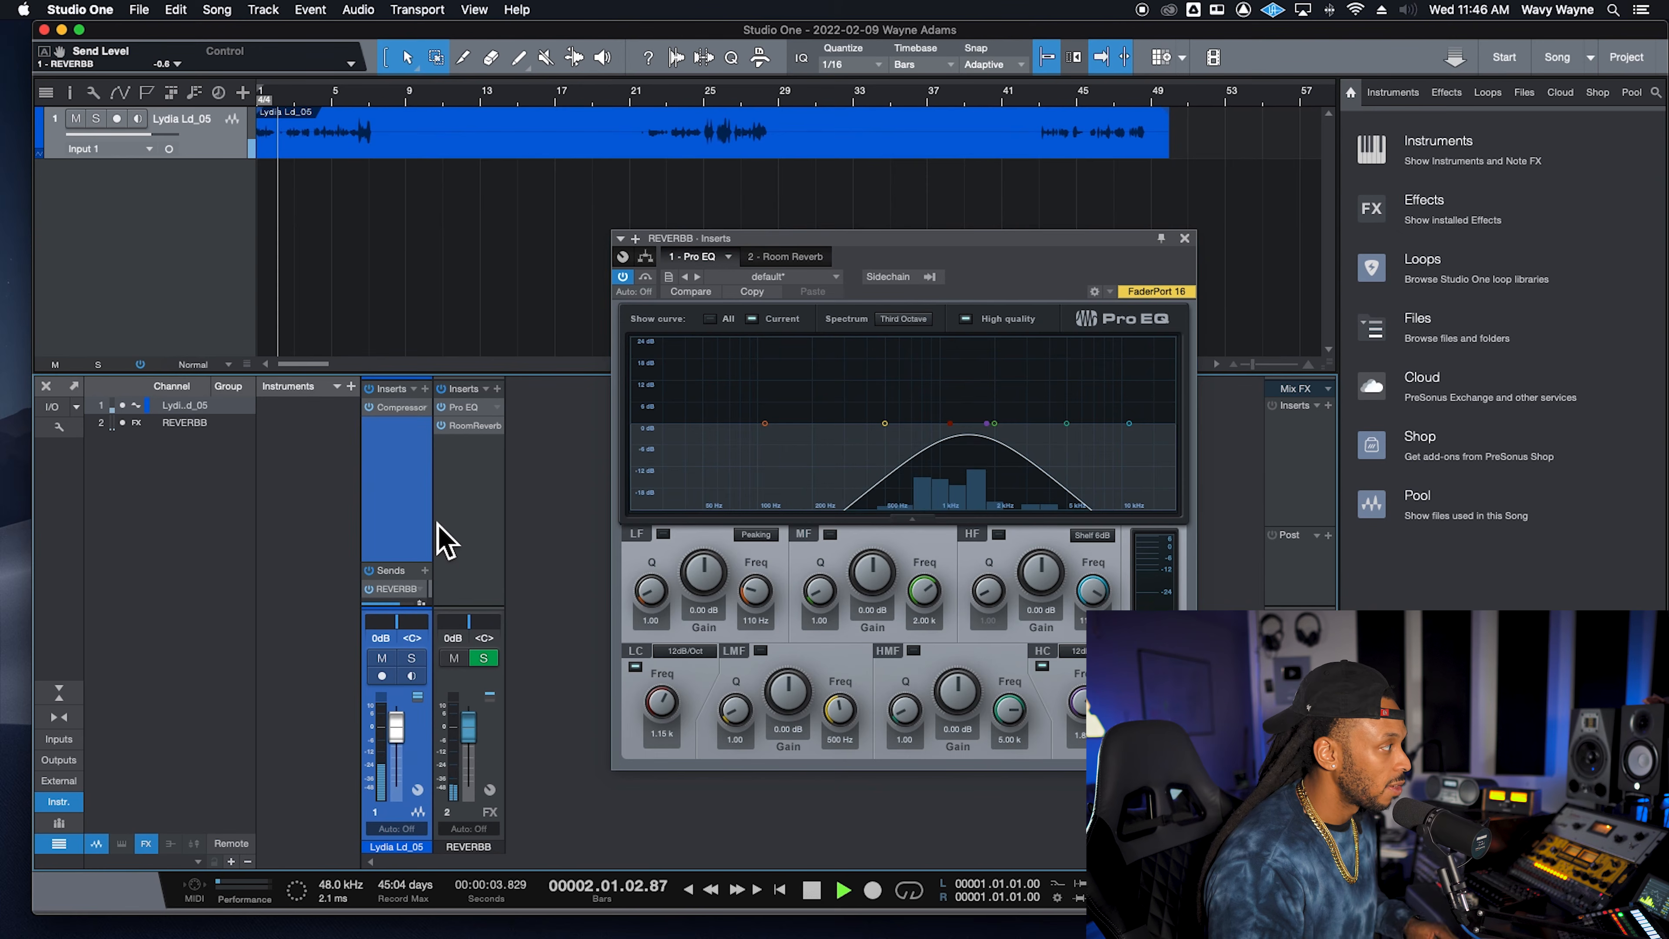
left_click(442, 408)
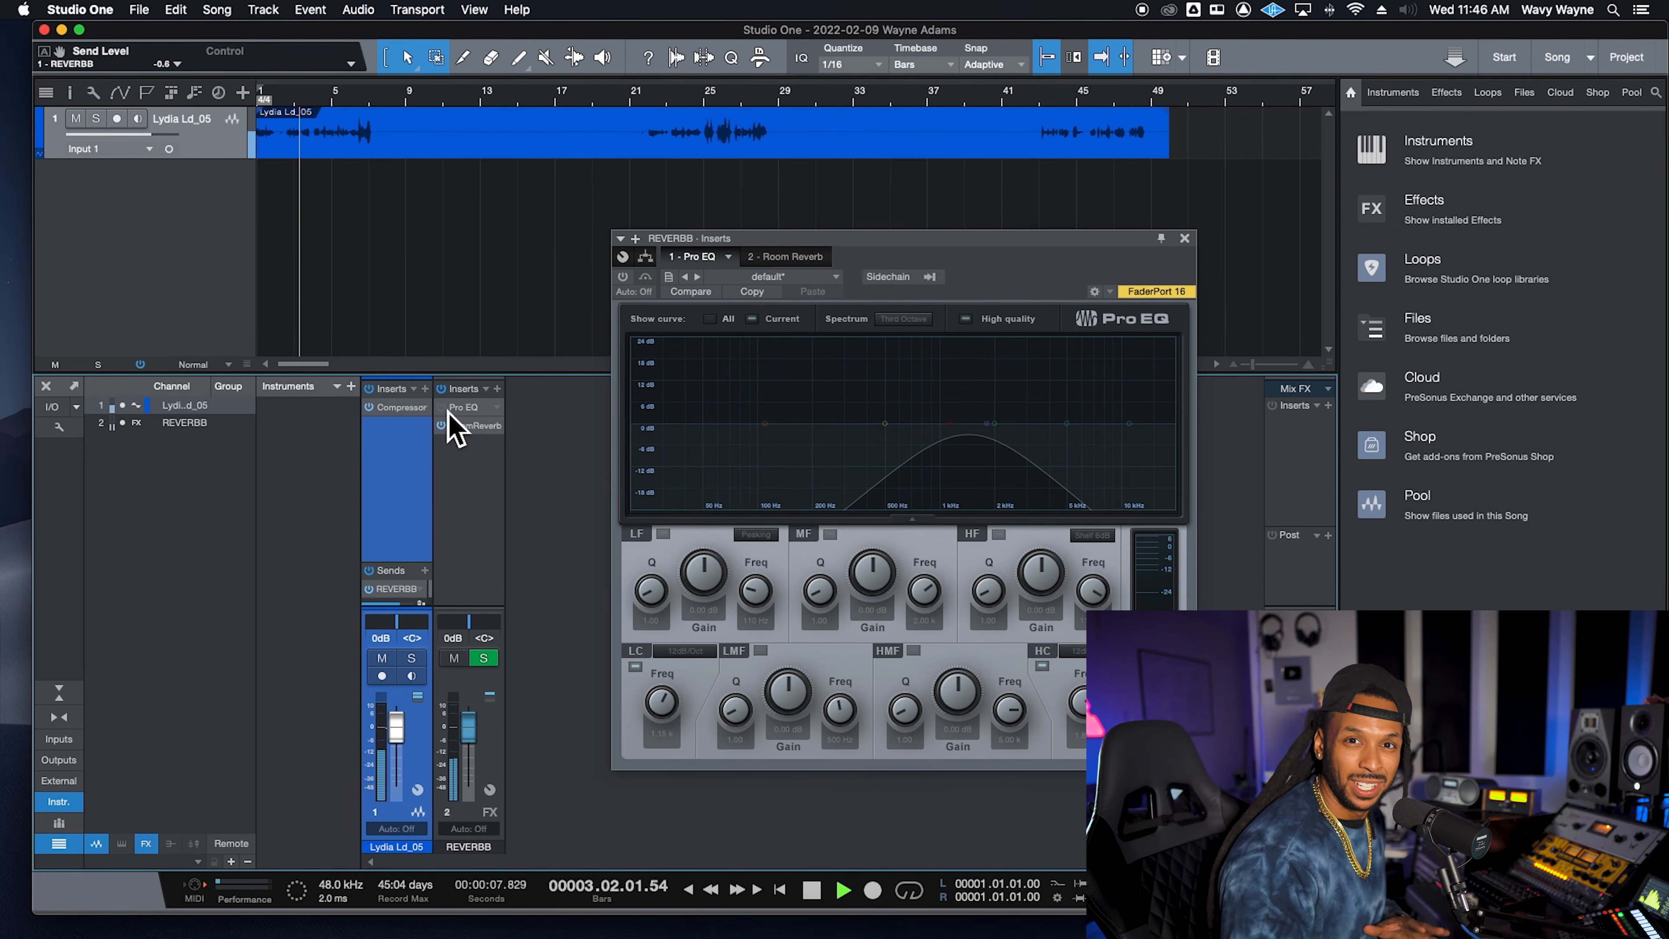
left_click(443, 409)
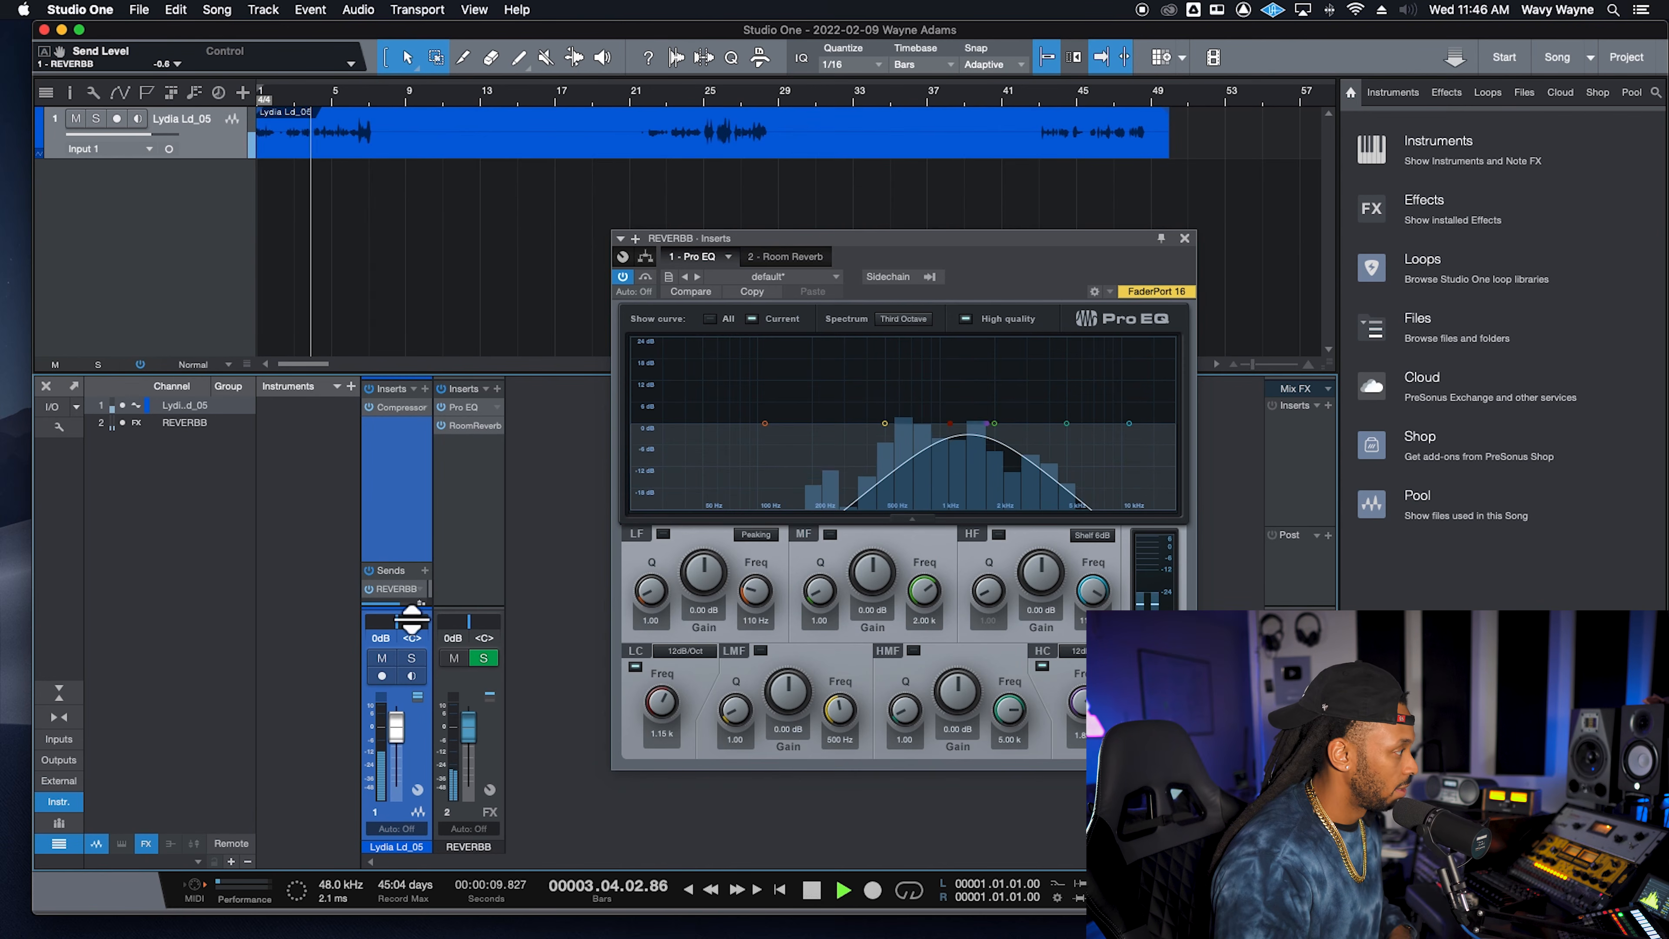
mouse_move(405, 612)
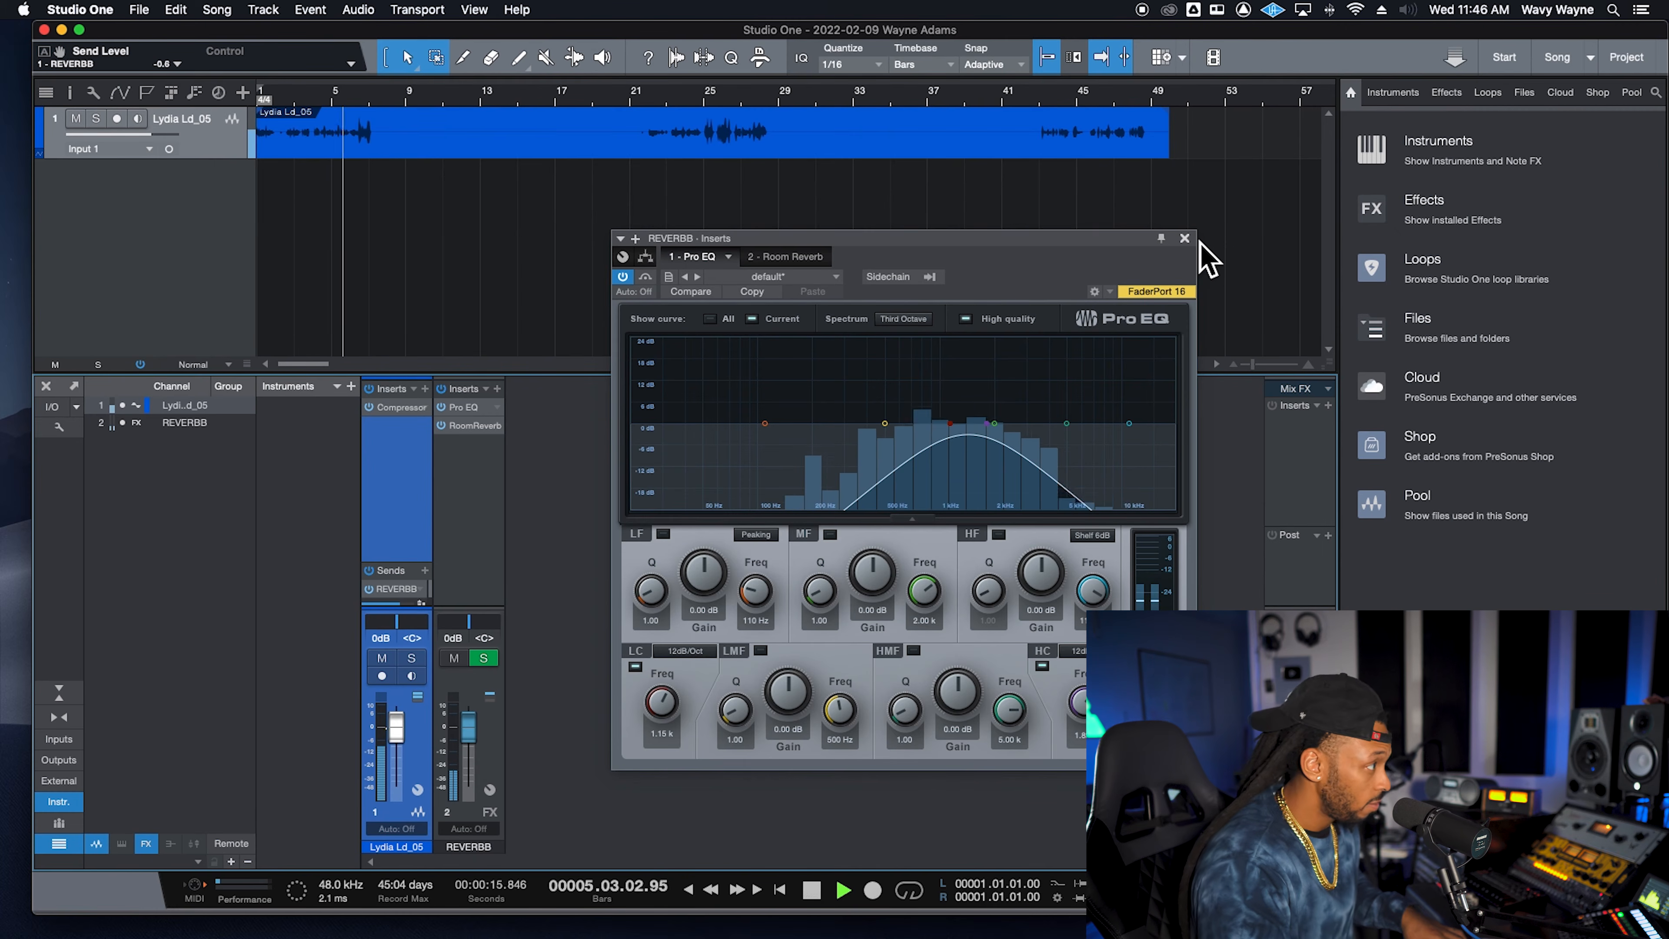
key("space")
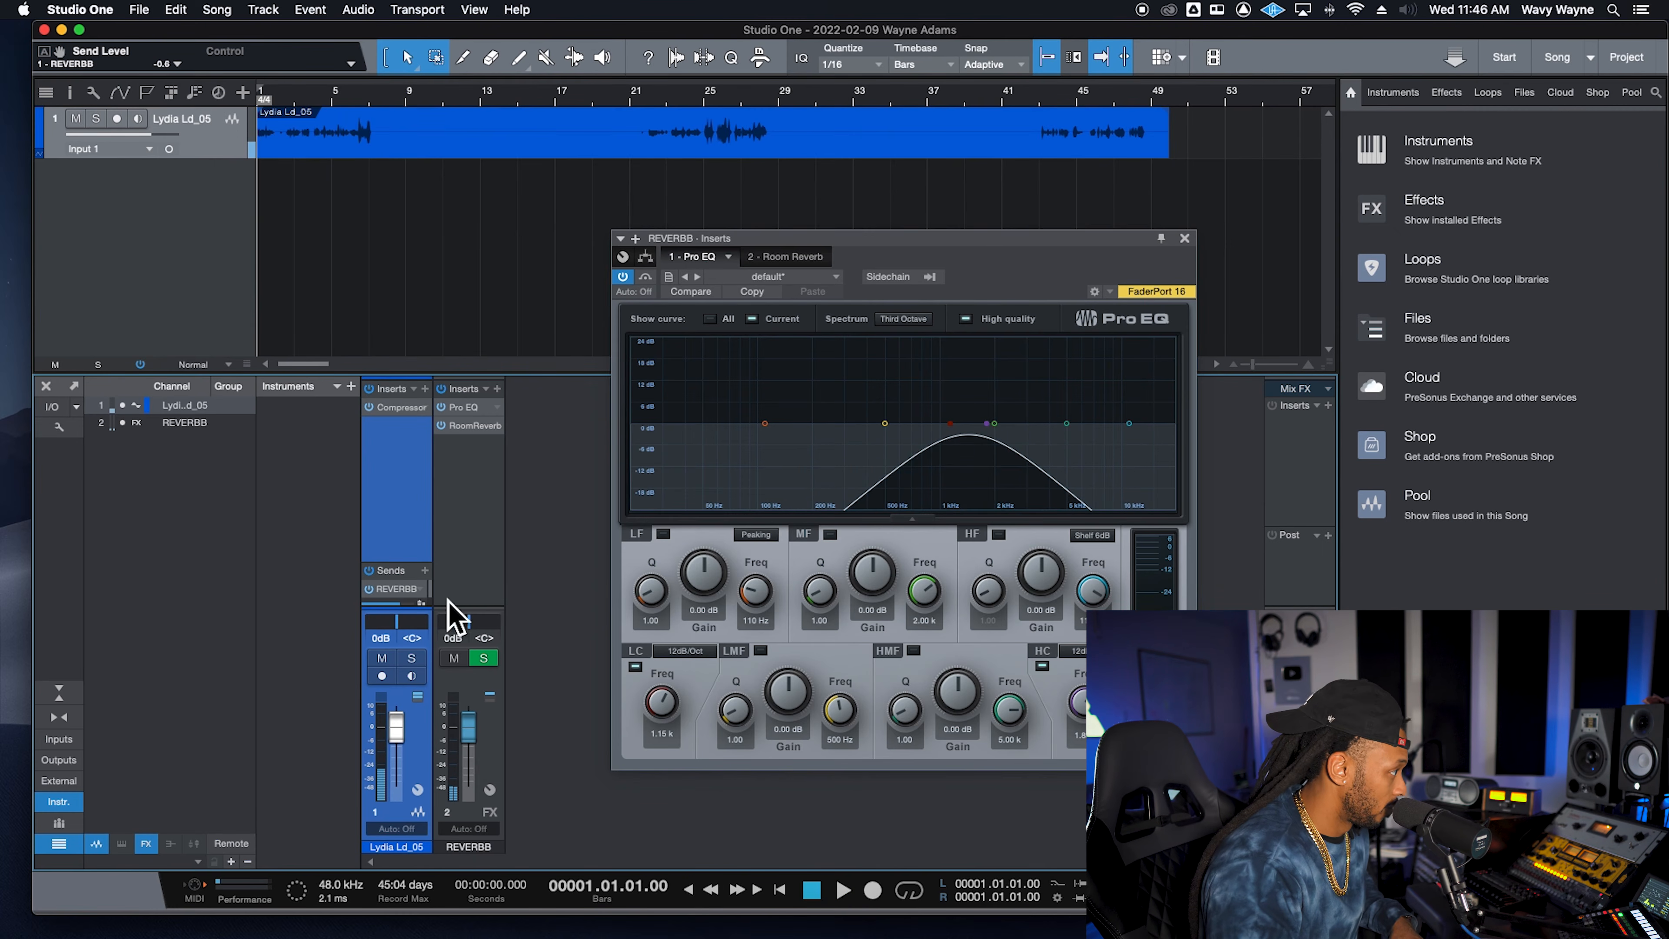